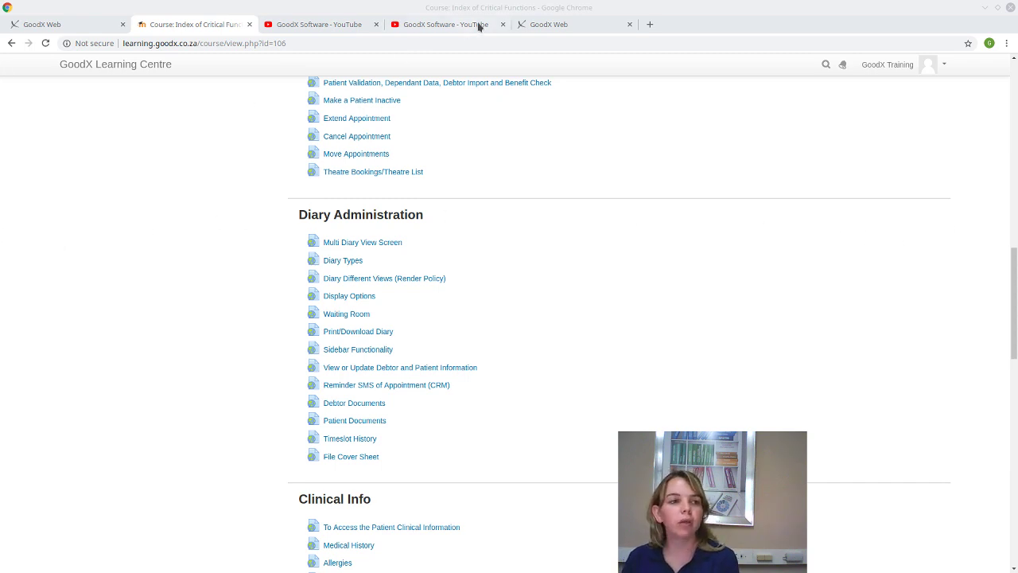
# - Switch to GoodX Web, open the hospital Theater Manager and start adding a theater list
pyautogui.click(553, 29)
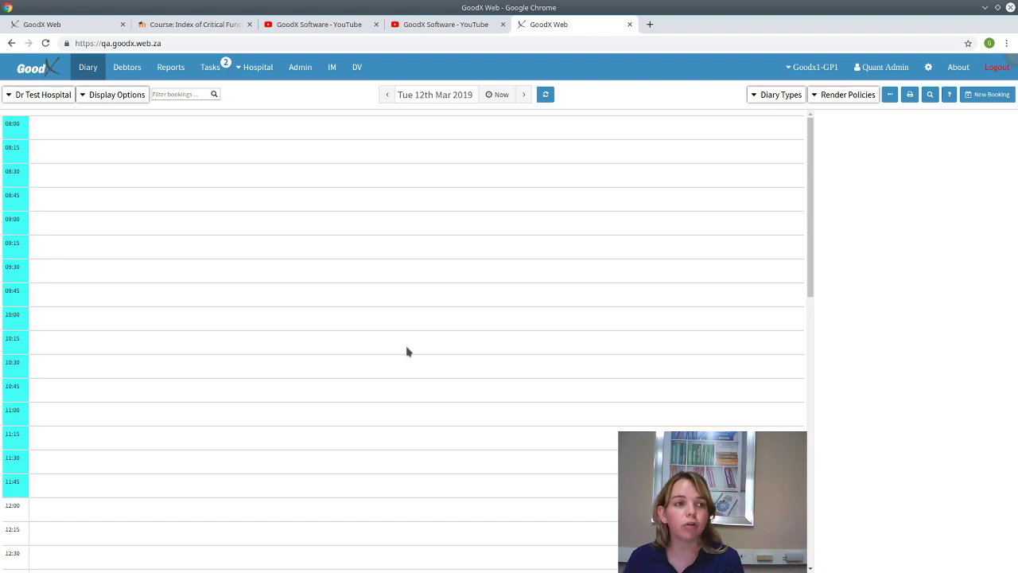
pyautogui.click(263, 71)
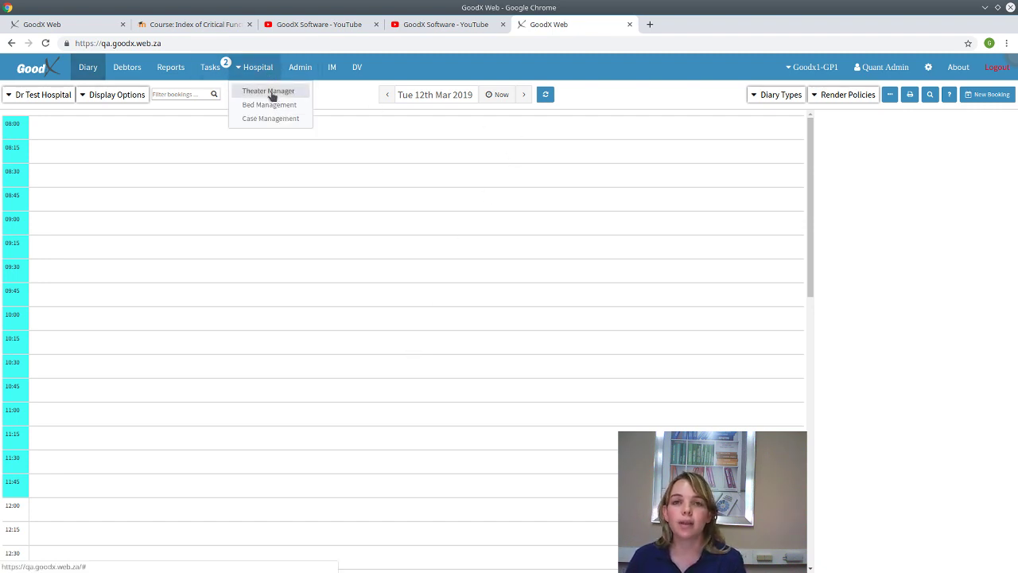
pyautogui.click(271, 92)
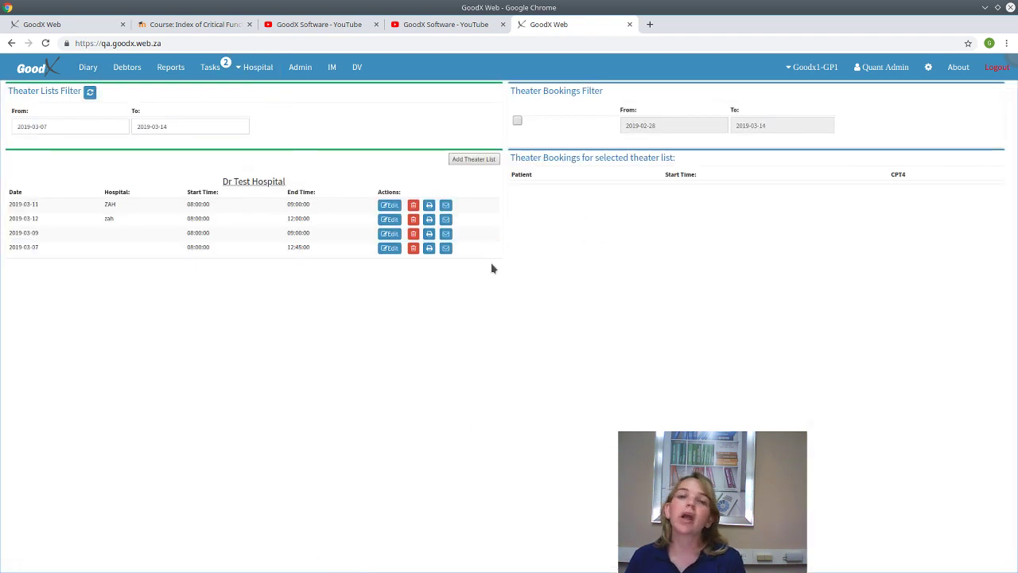
pyautogui.click(475, 160)
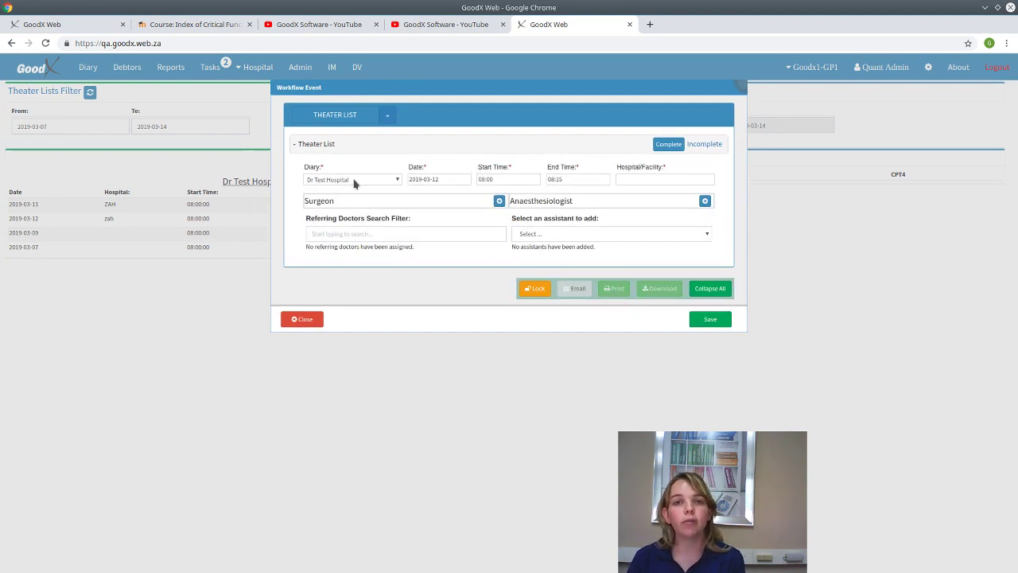
# - Set the new theater list's date to 2019-03-13
pyautogui.click(445, 180)
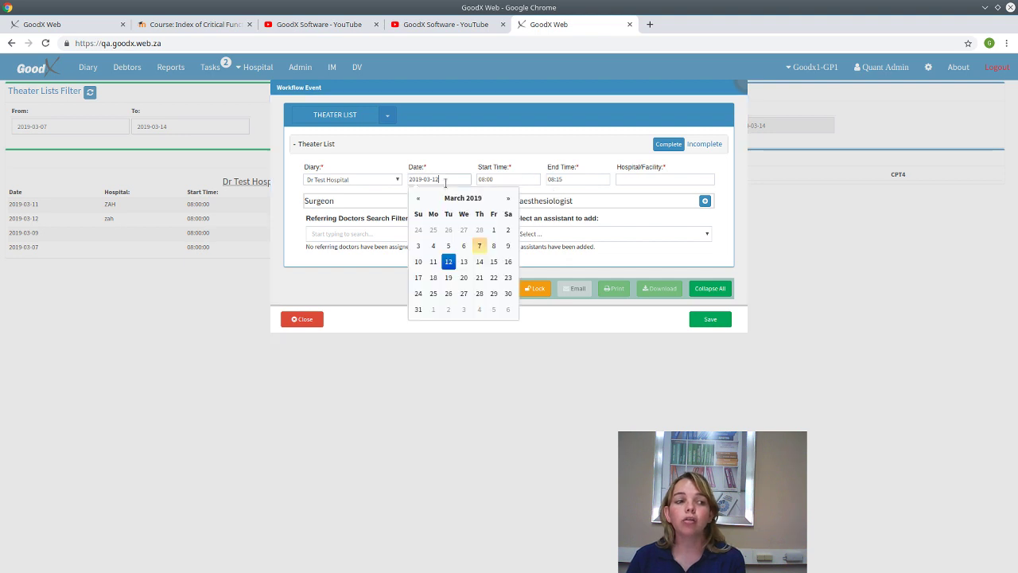
pyautogui.write('3')
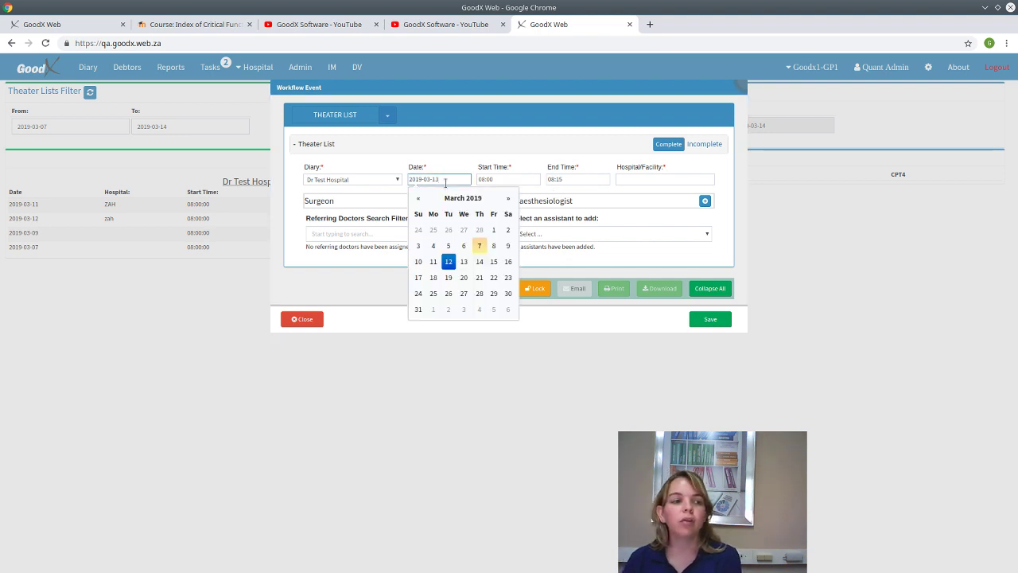
pyautogui.click(463, 262)
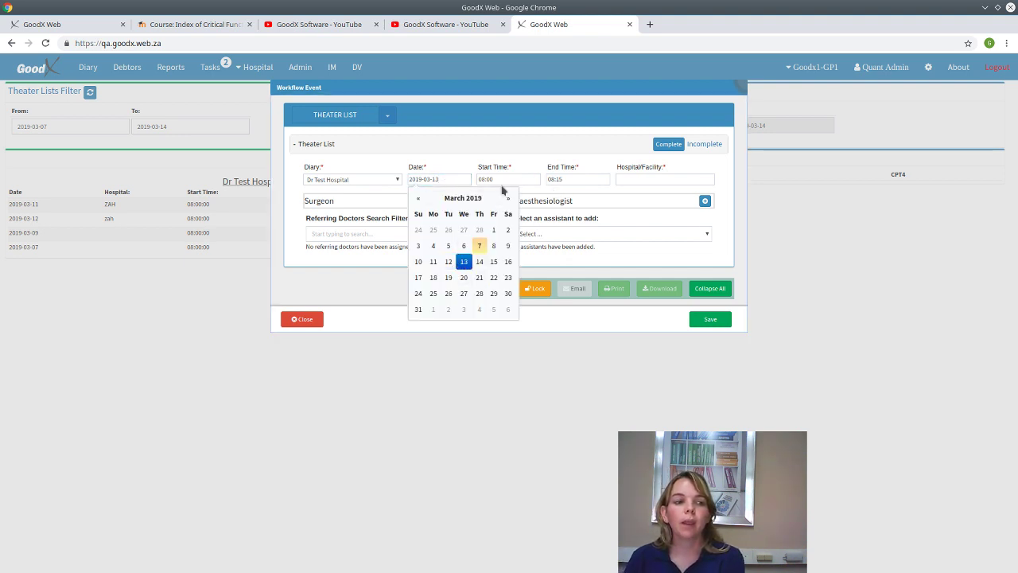
# - Set the theater list's end time to 12:00 and its hospital/facility to Netcare
pyautogui.click(584, 179)
pyautogui.press('BackSpace')
pyautogui.press('BackSpace')
pyautogui.press('BackSpace')
pyautogui.press('BackSpace')
pyautogui.press('BackSpace')
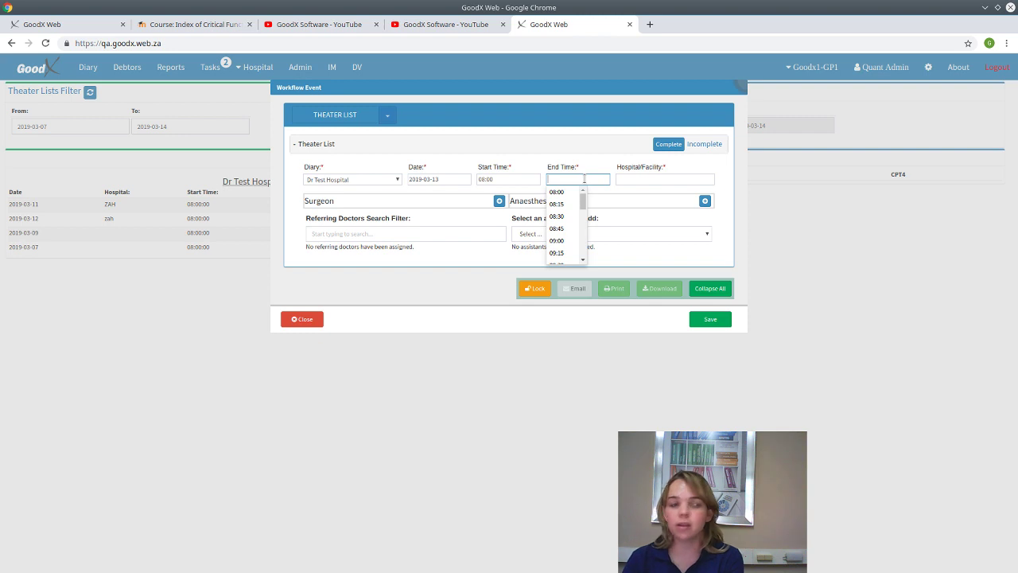
pyautogui.write('1')
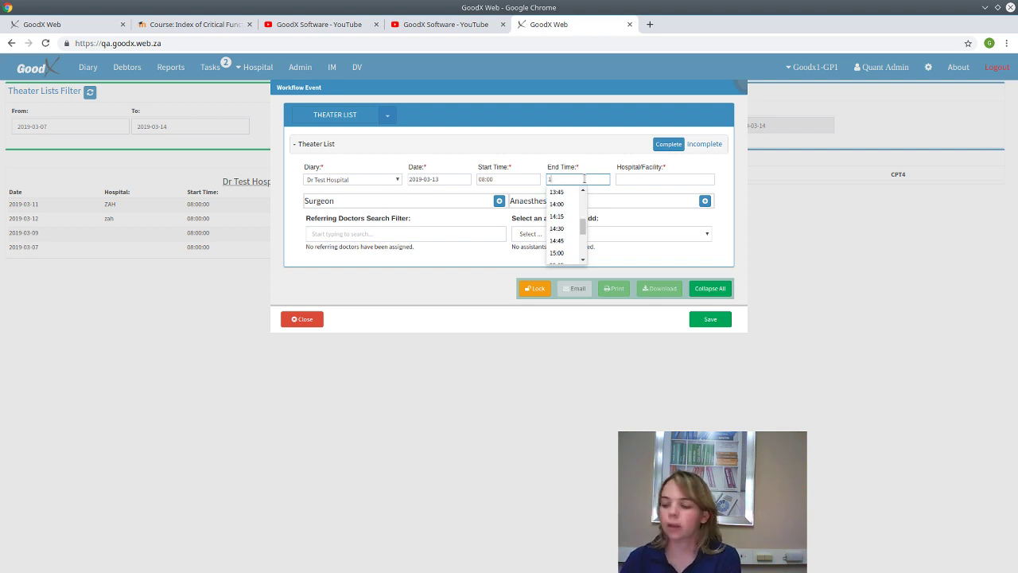
pyautogui.write('2:00')
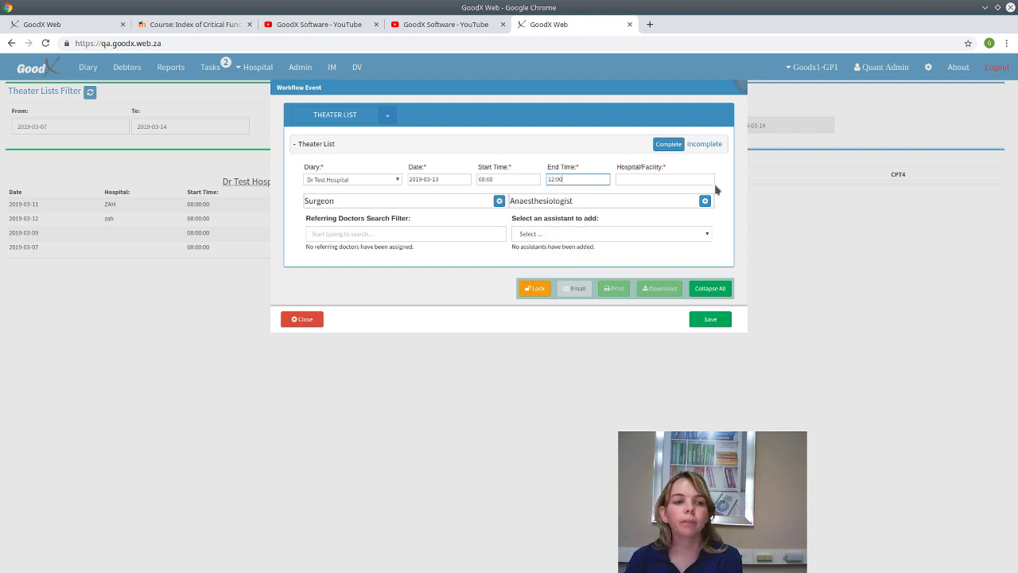
pyautogui.click(689, 179)
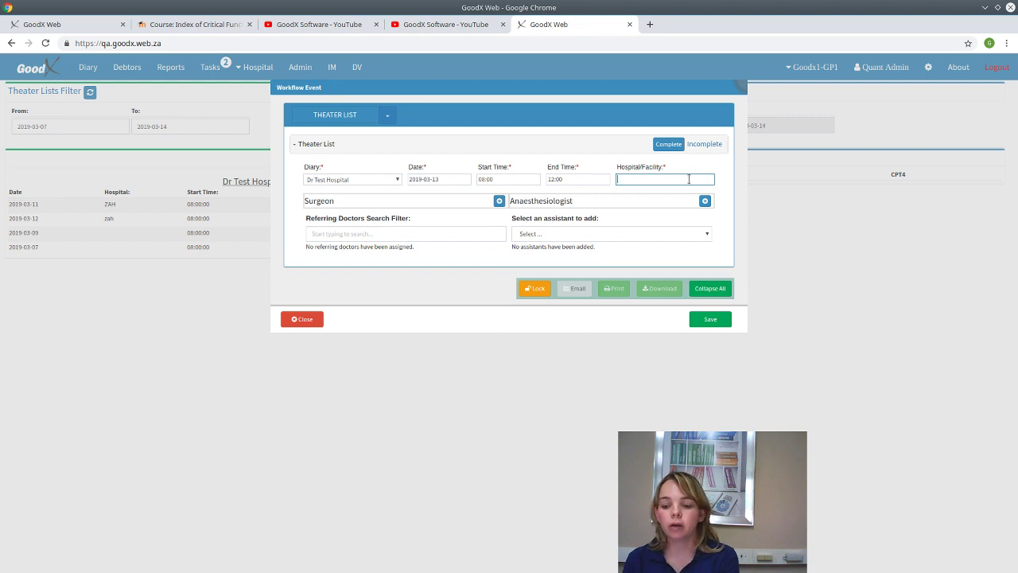
pyautogui.write('Netcare')
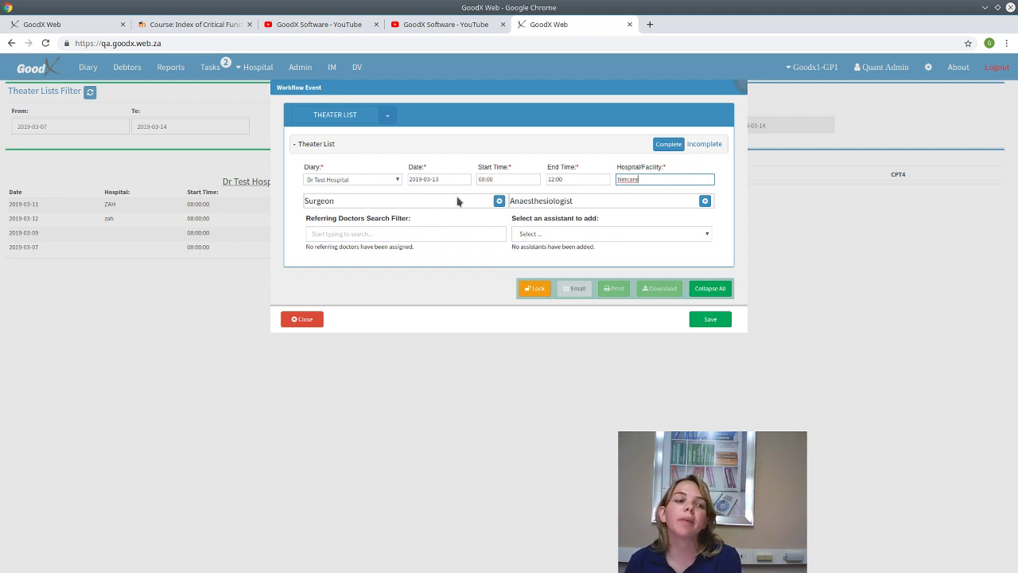
# - Search the practitioners for "d" and assign the first match as the theater list's surgeon
pyautogui.click(500, 202)
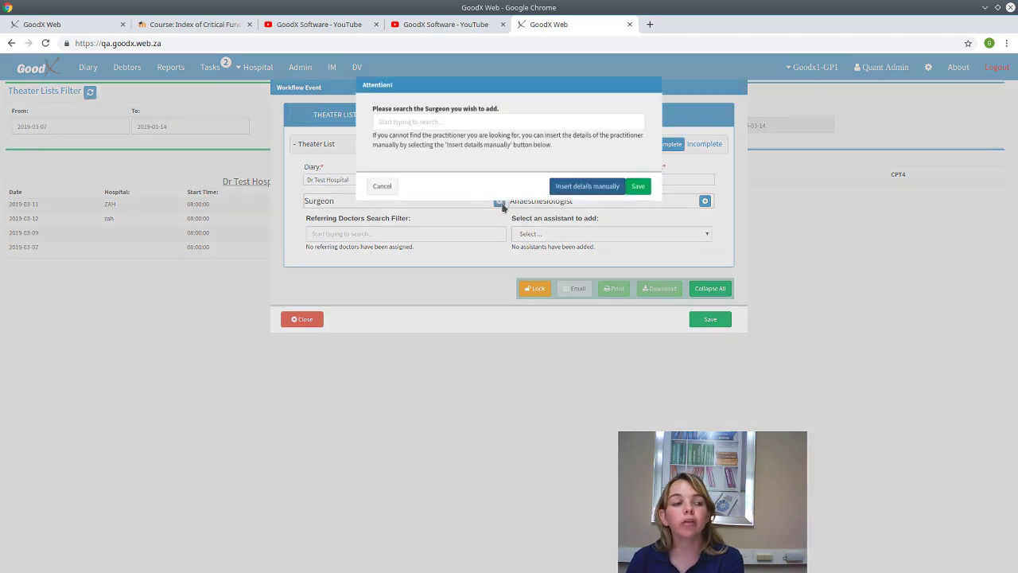
pyautogui.click(456, 126)
pyautogui.write('d')
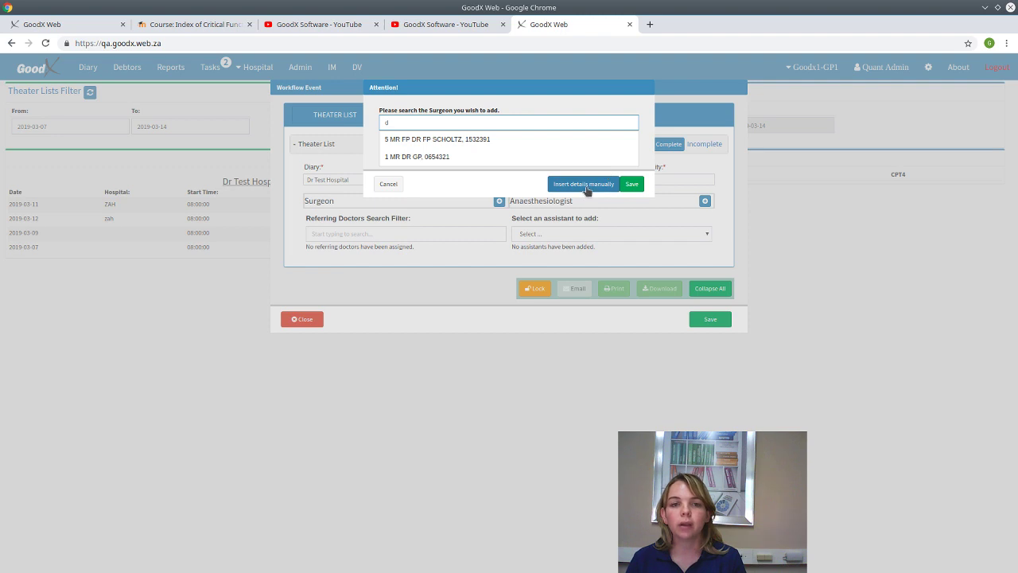
pyautogui.click(464, 141)
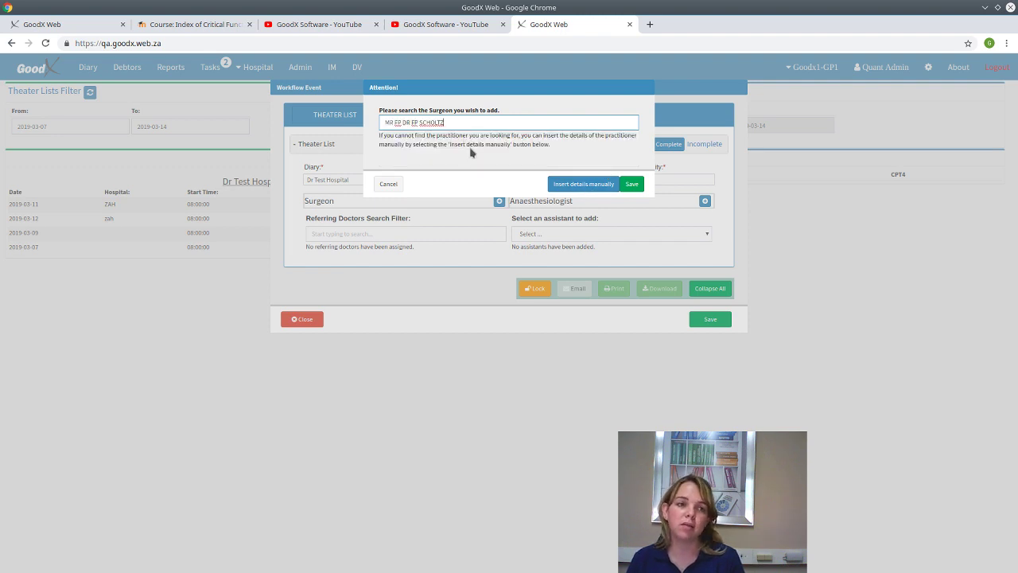
pyautogui.click(631, 184)
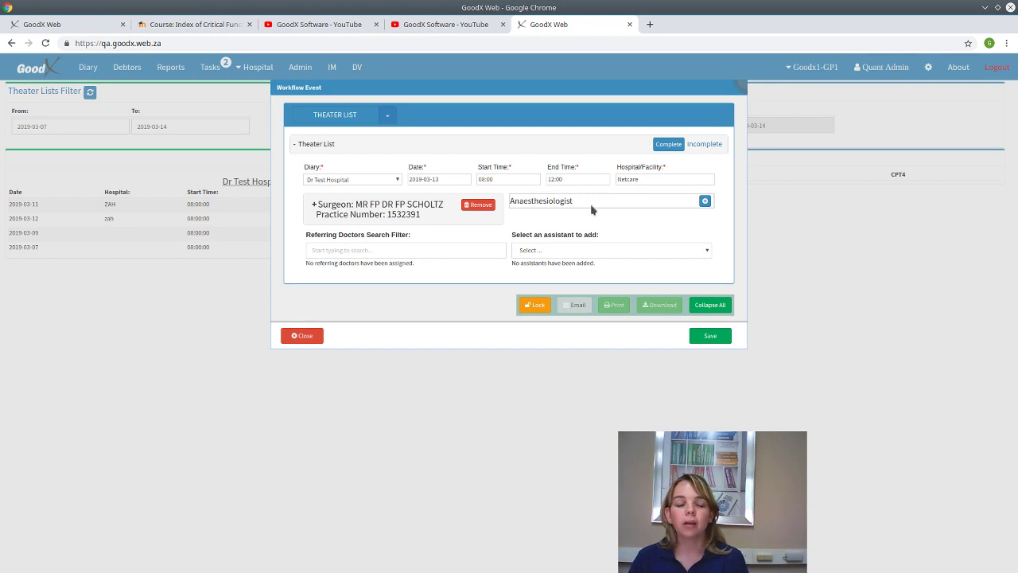
# - Search the practitioners for "d" and assign the second match, the GP, as the theater list's anaesthesiologist
pyautogui.click(705, 200)
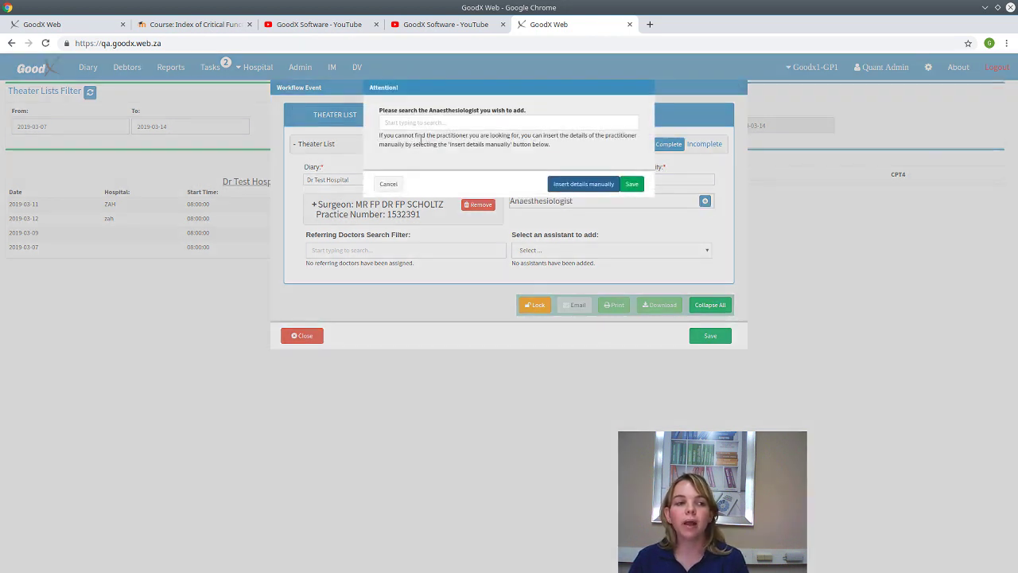
pyautogui.click(412, 123)
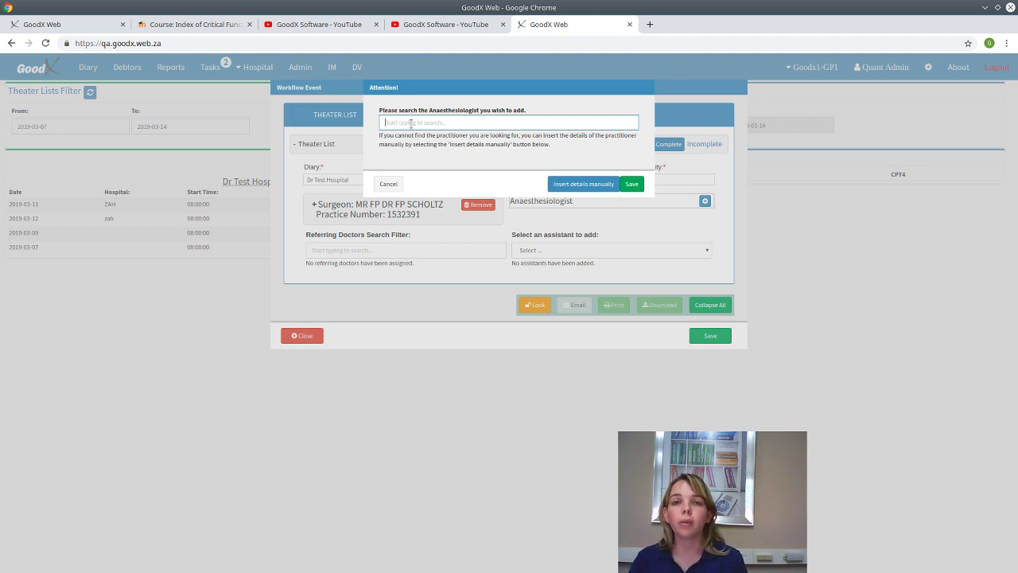
pyautogui.write('d')
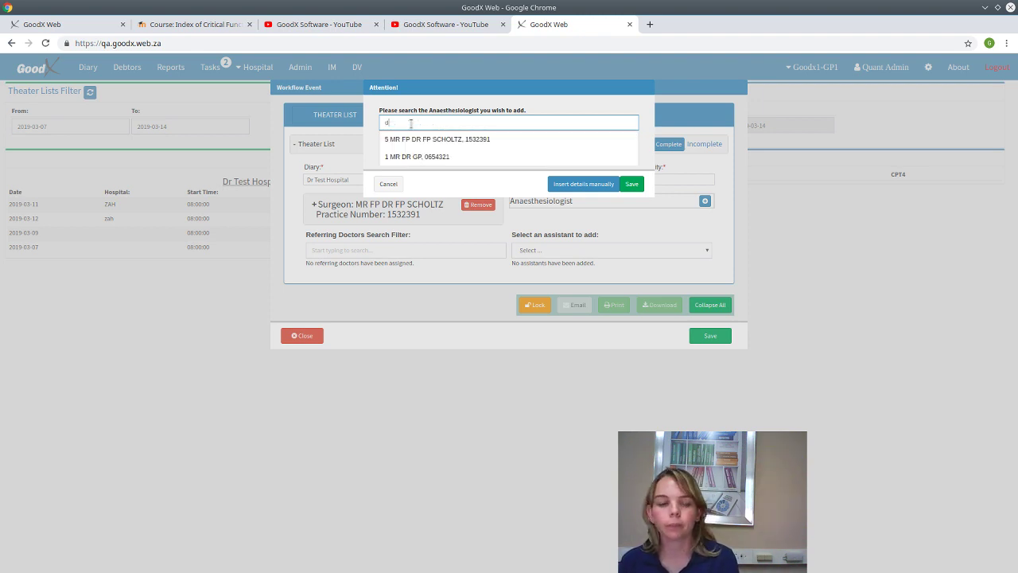
pyautogui.click(419, 157)
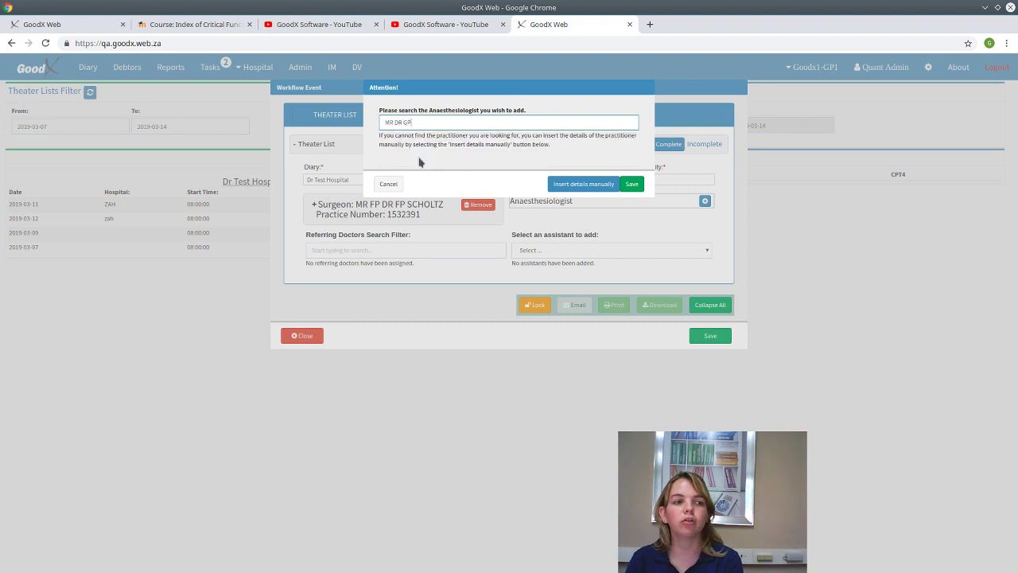
pyautogui.click(634, 188)
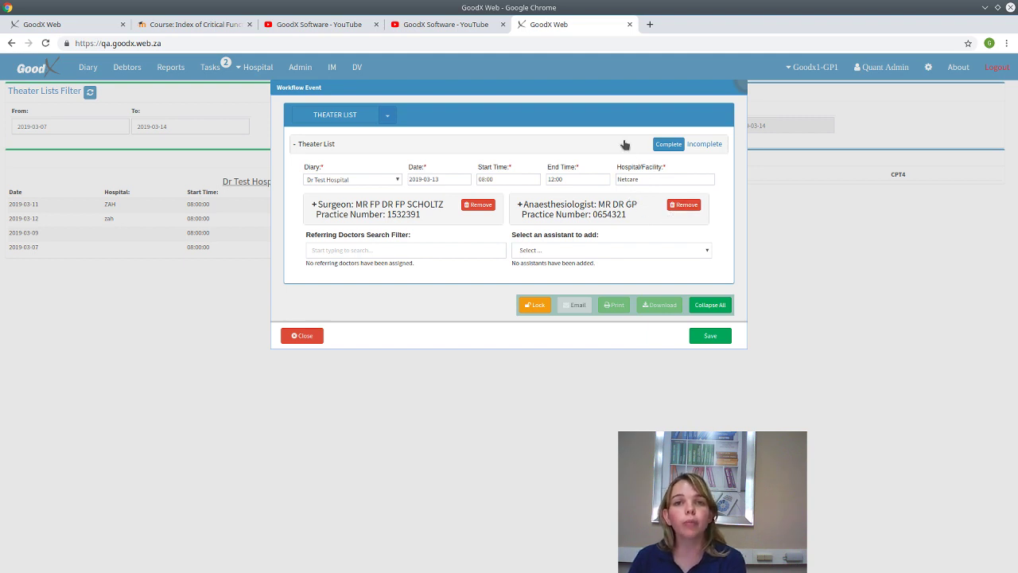
# - Save the theater list, and view the bookings of the 2019-03-07 list and the Netcare list
pyautogui.click(718, 338)
pyautogui.click(95, 249)
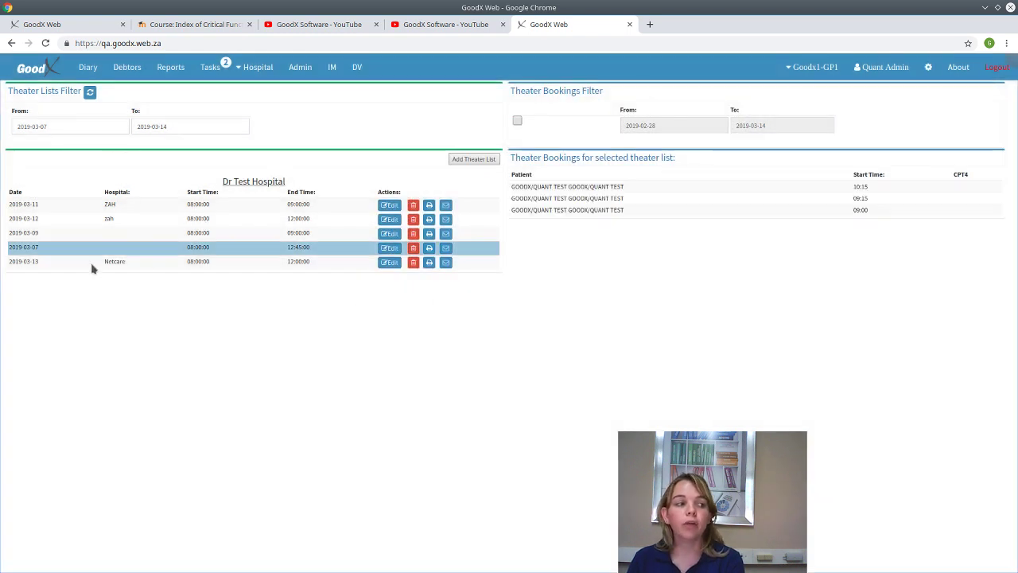
pyautogui.click(103, 268)
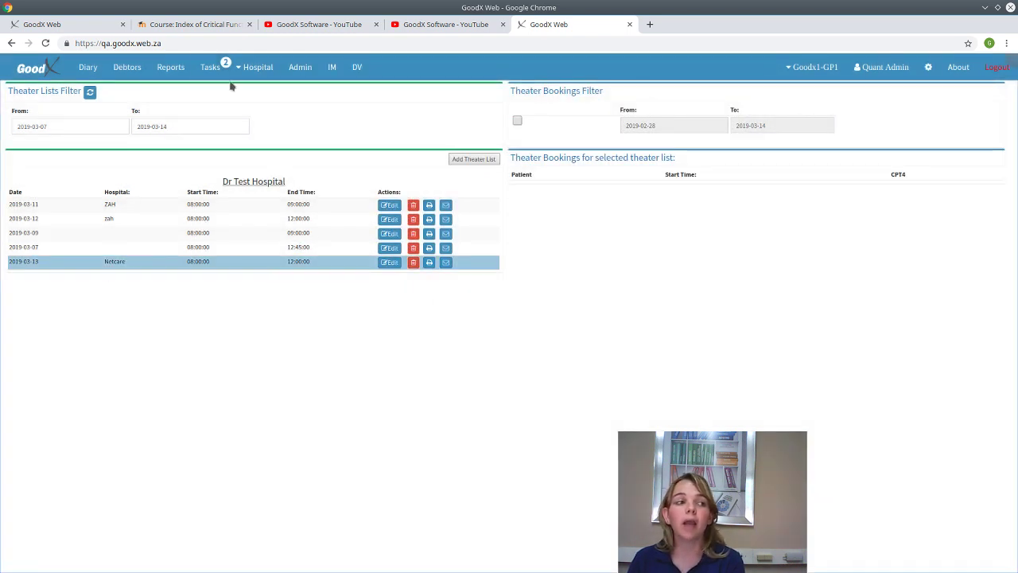
# - Open the diary for Wed 13th Mar 2019, start an operation booking at 08:30 and expand its Theater Details
pyautogui.click(87, 76)
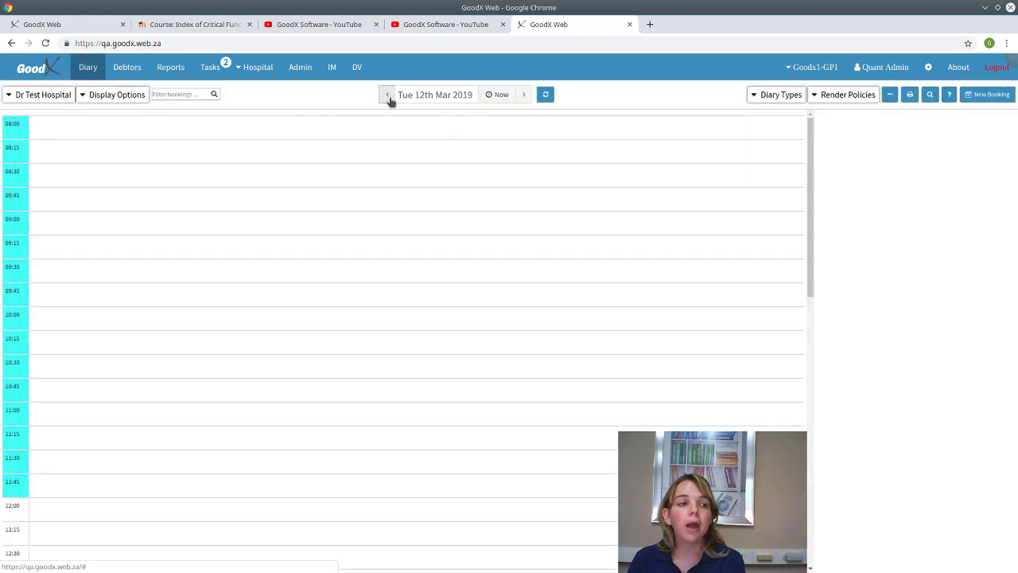
pyautogui.click(524, 94)
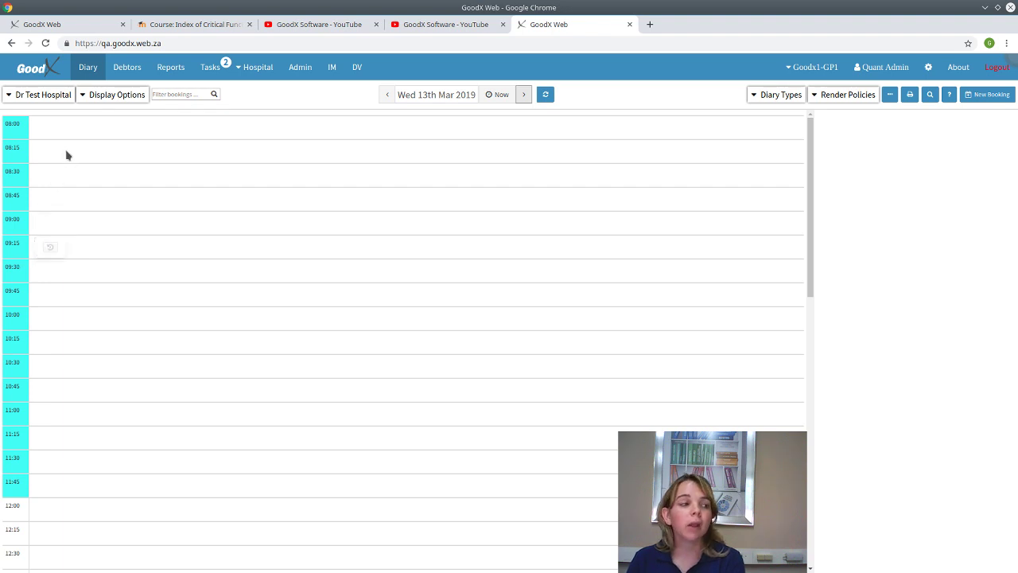
pyautogui.doubleClick(58, 178)
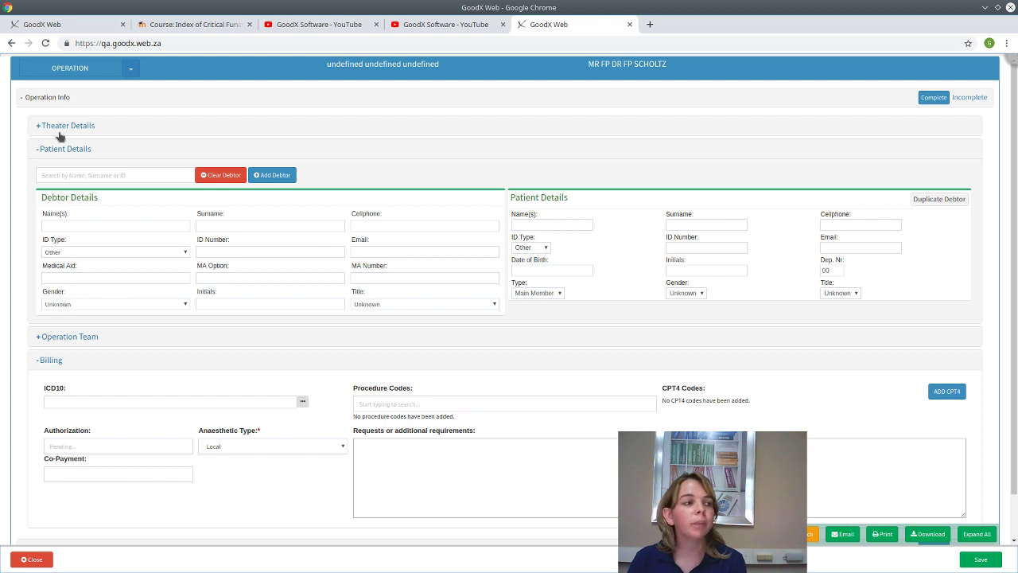
pyautogui.click(85, 128)
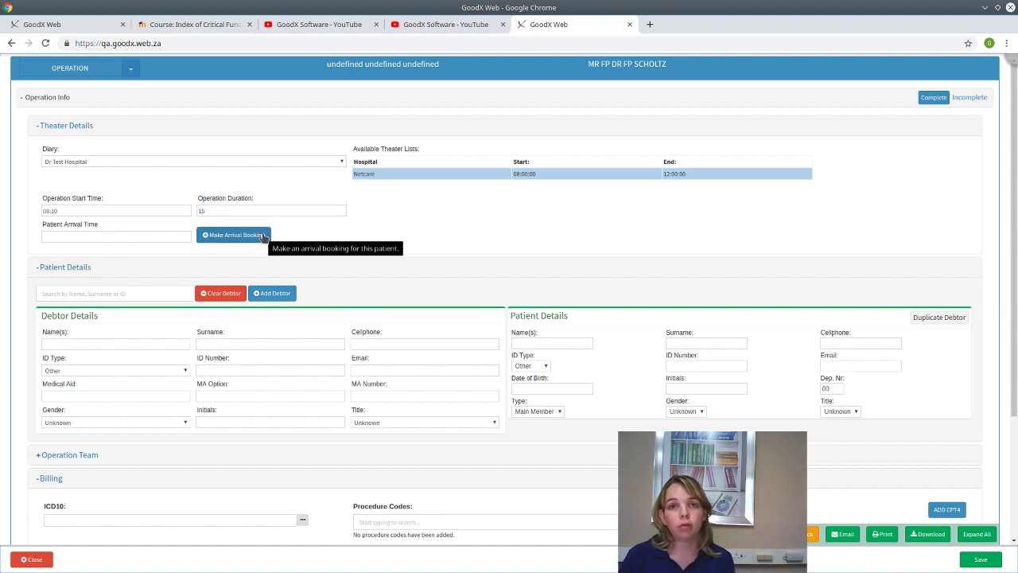
# - Search the debtors for "test" and load the matching test debtor and patient into the operation booking
pyautogui.scroll(-1, 251, 310)
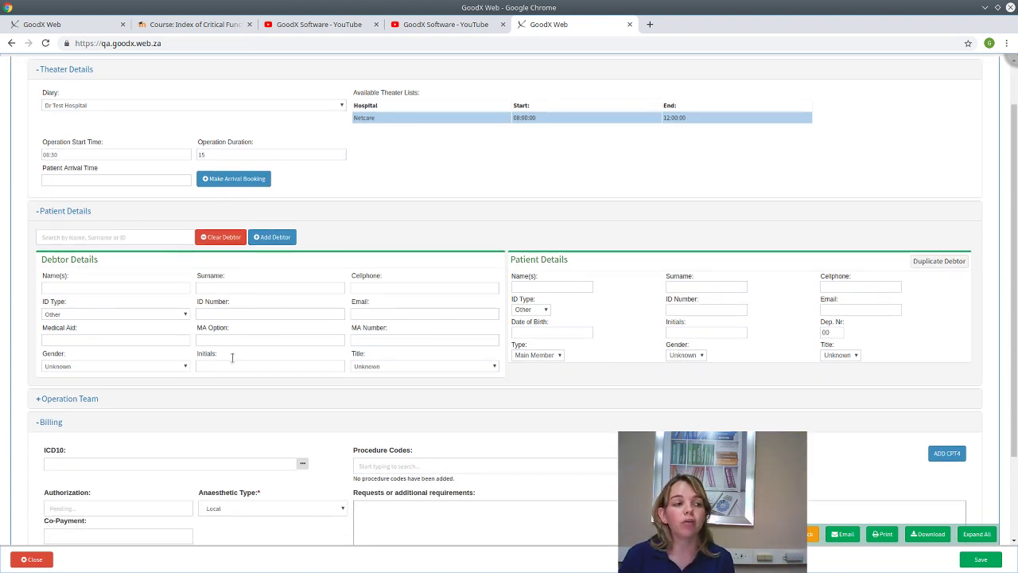
pyautogui.click(140, 237)
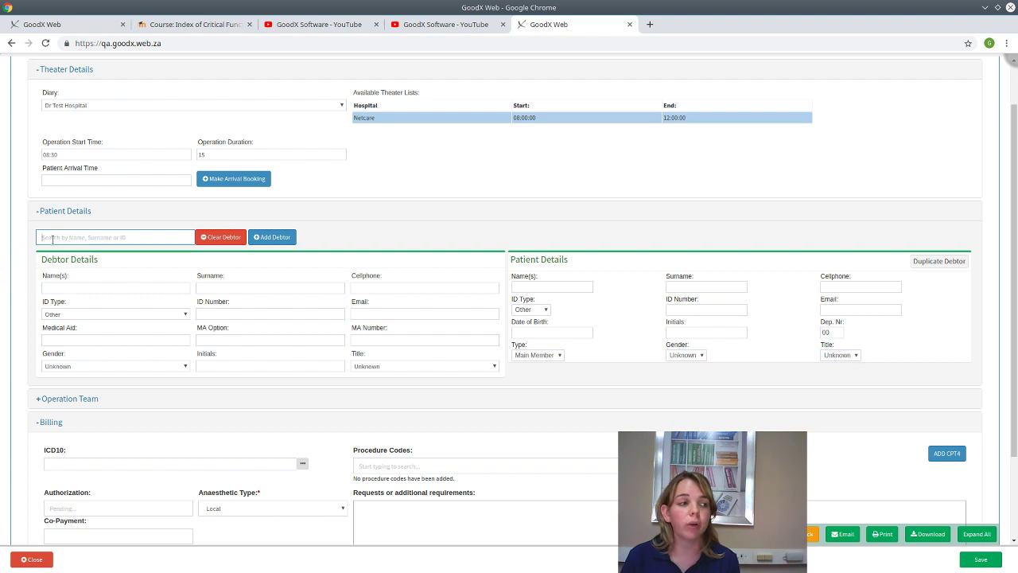
pyautogui.write('test')
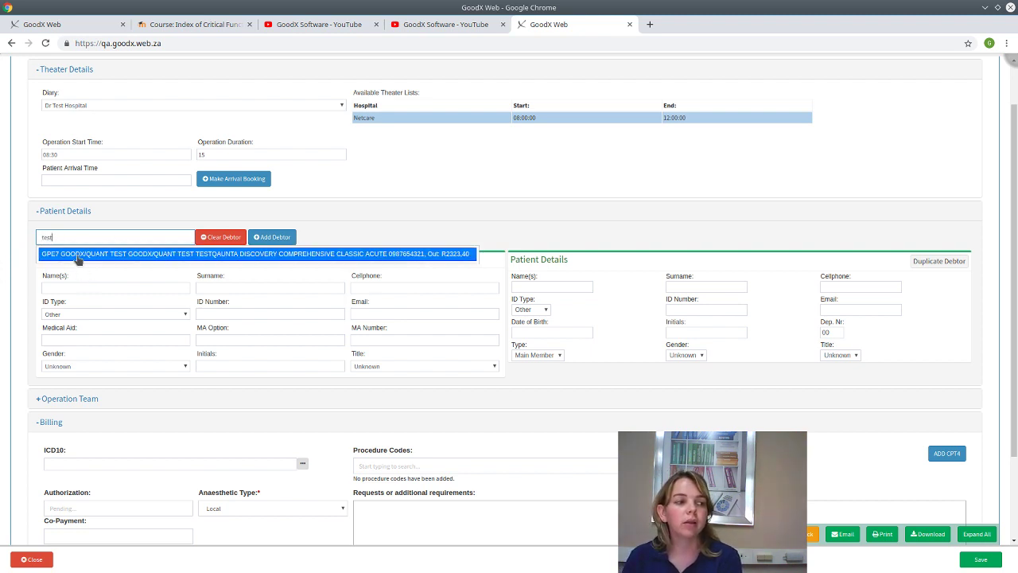
pyautogui.click(80, 255)
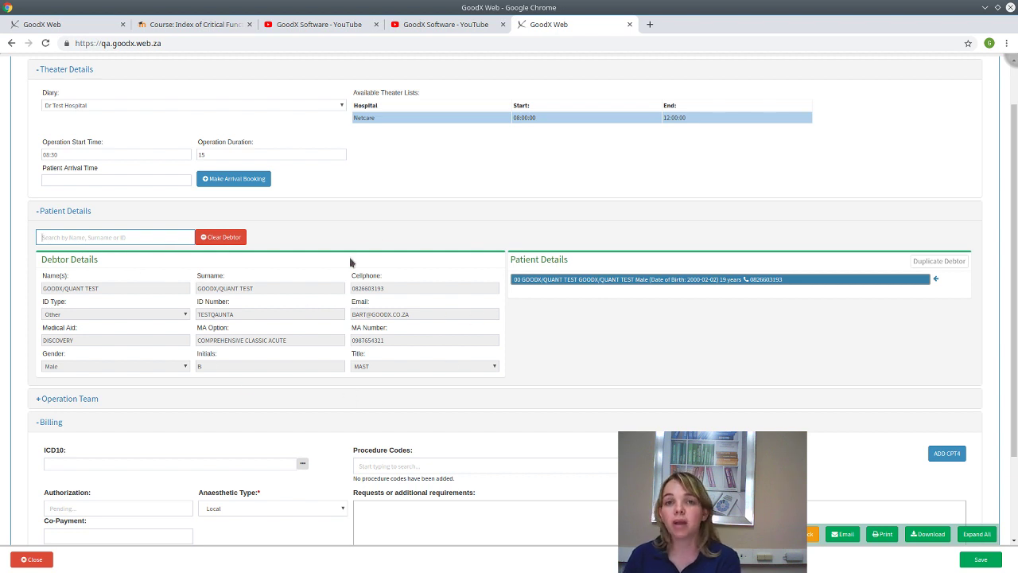
# - Expand the Operation Team section and review its roles and the Billing fields of the booking
pyautogui.scroll(-1, 170, 404)
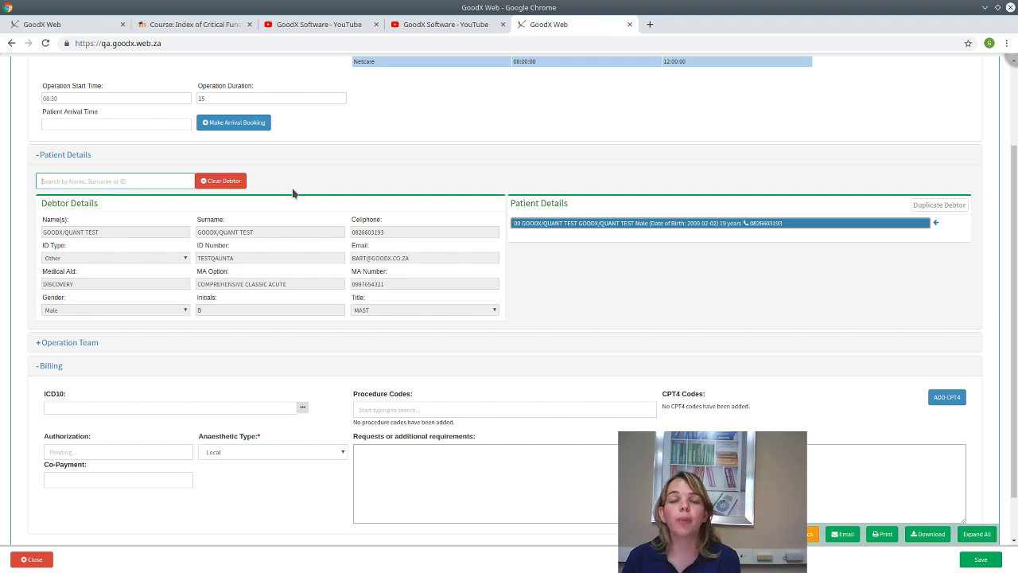
pyautogui.scroll(-1, 111, 323)
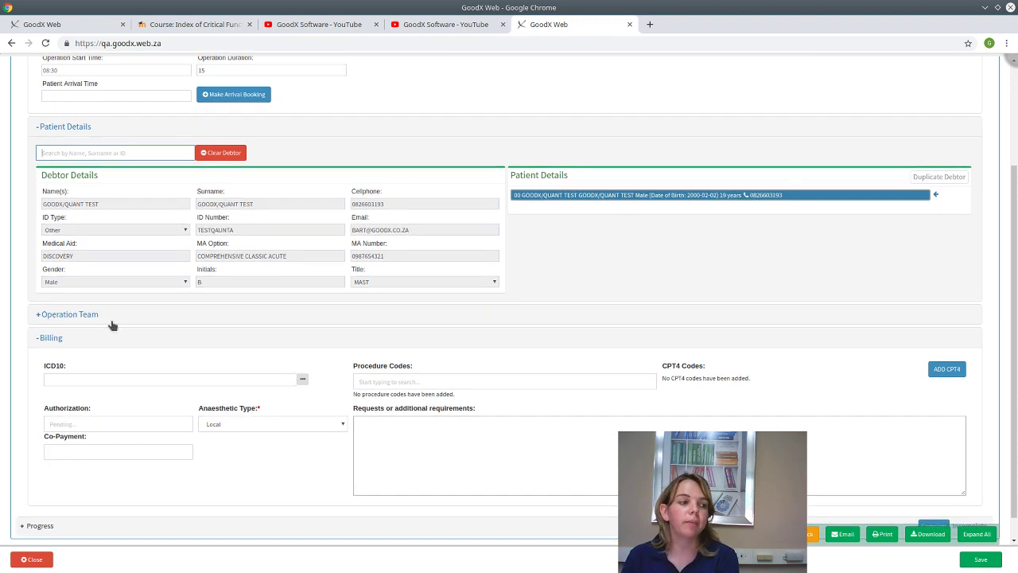
pyautogui.click(50, 318)
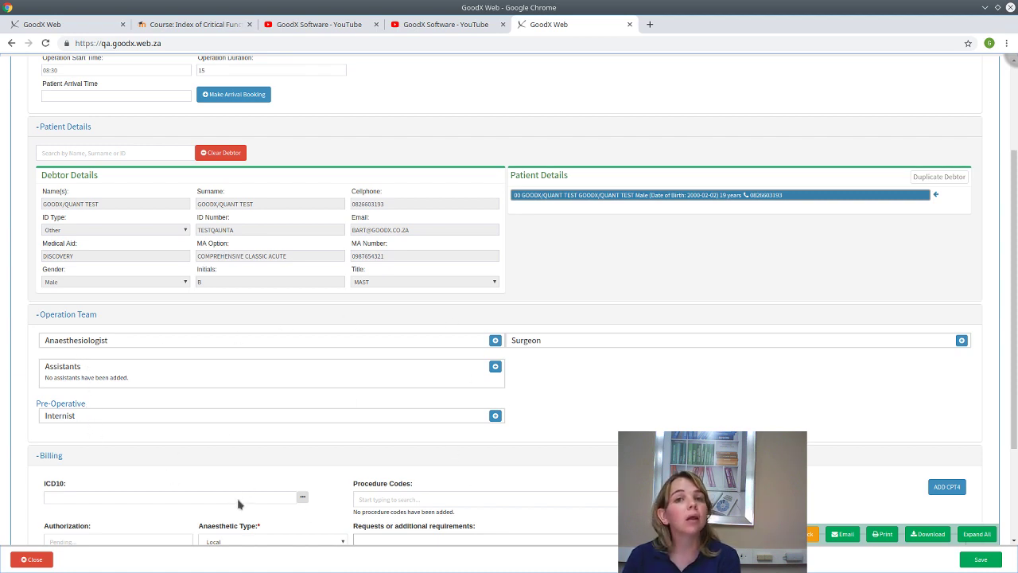
pyautogui.scroll(-3, 238, 503)
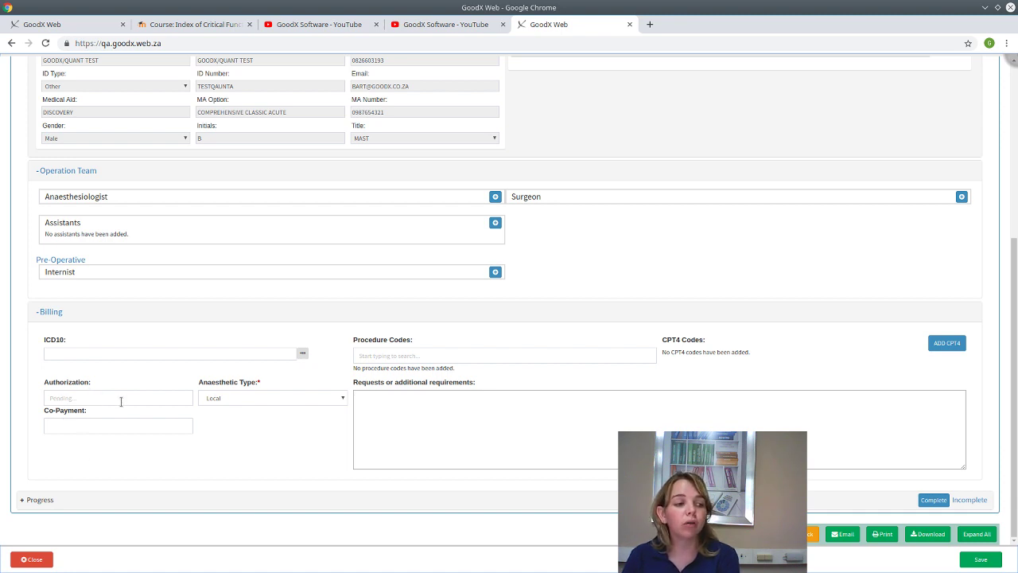
# - Enter the booking's authorization number under Billing and review the anaesthetic type options, keeping Local
pyautogui.click(58, 399)
pyautogui.write('123456')
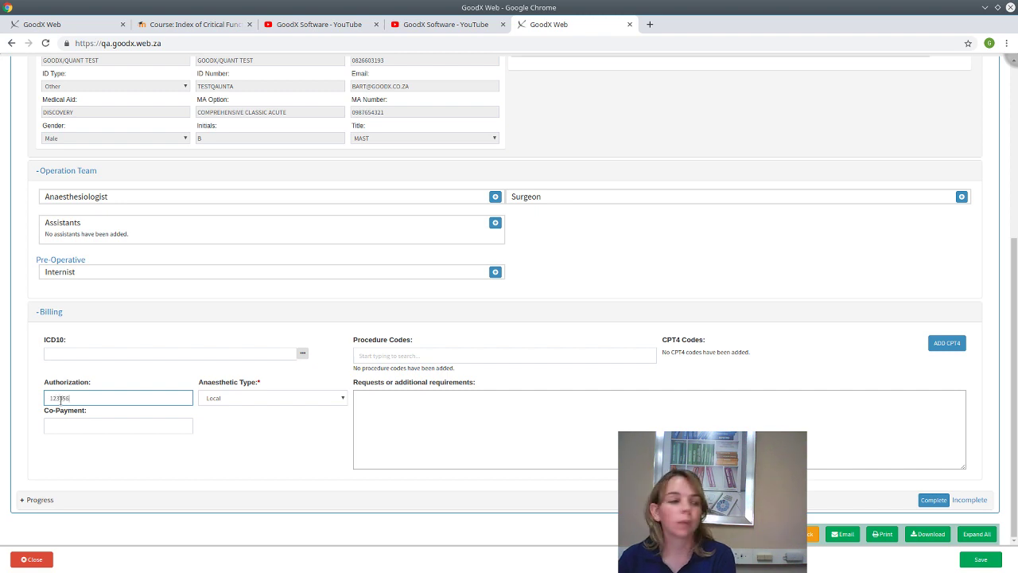
pyautogui.click(289, 398)
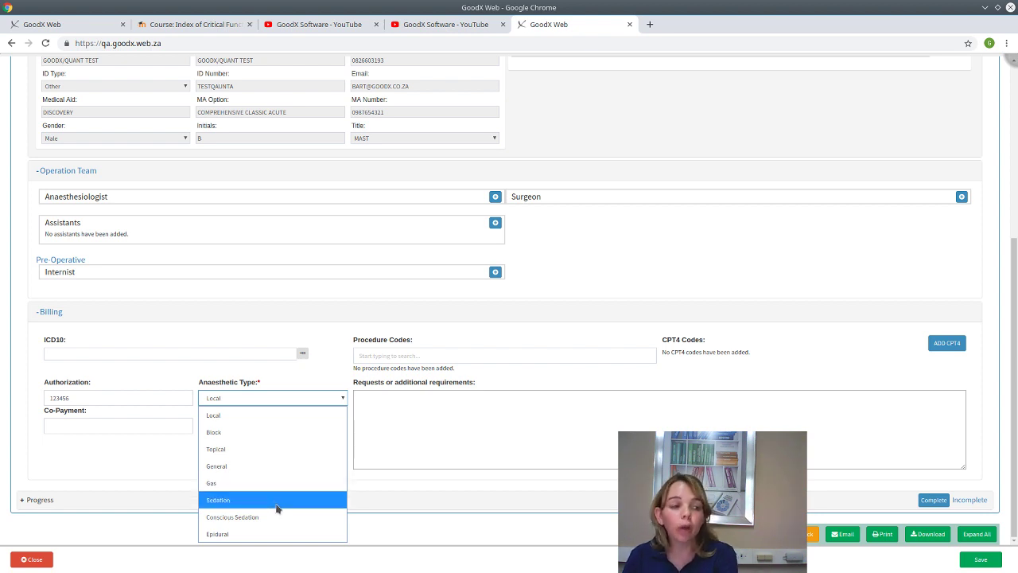
pyautogui.click(107, 421)
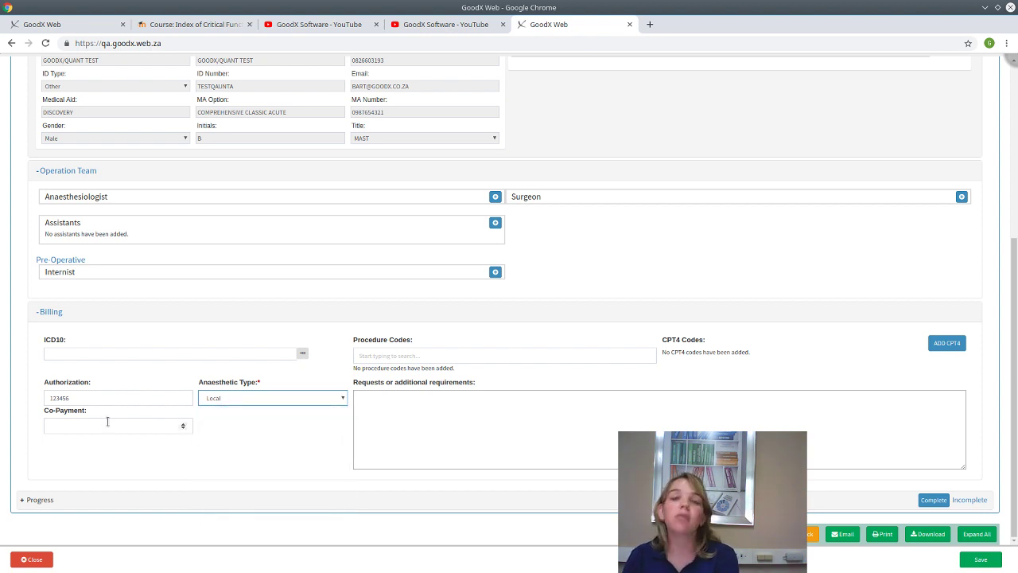
# - Set the booking's ICD10 code to Z00.0, General medical examination
pyautogui.click(96, 356)
pyautogui.write('z00')
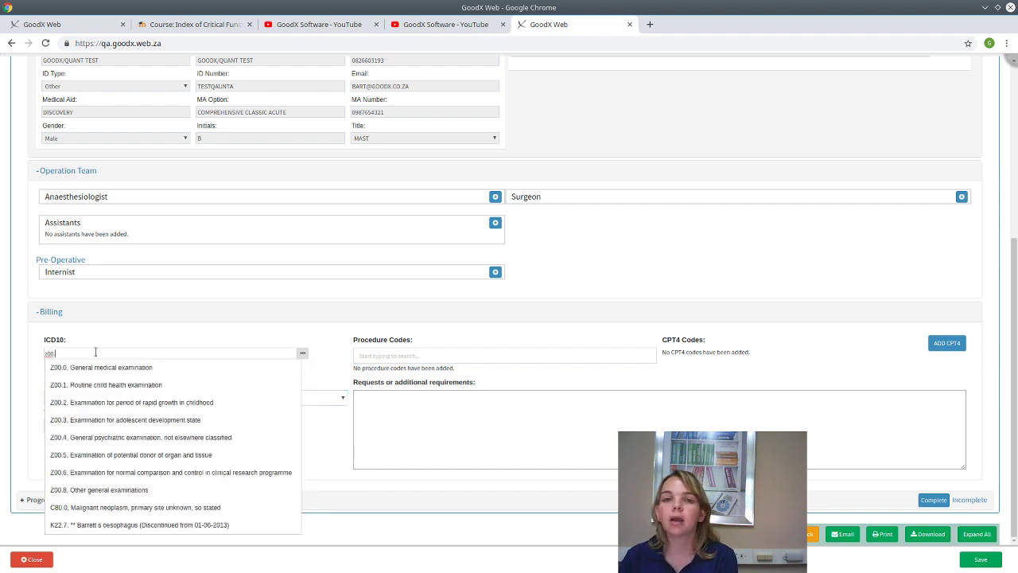
pyautogui.press('Return')
pyautogui.press('Tab')
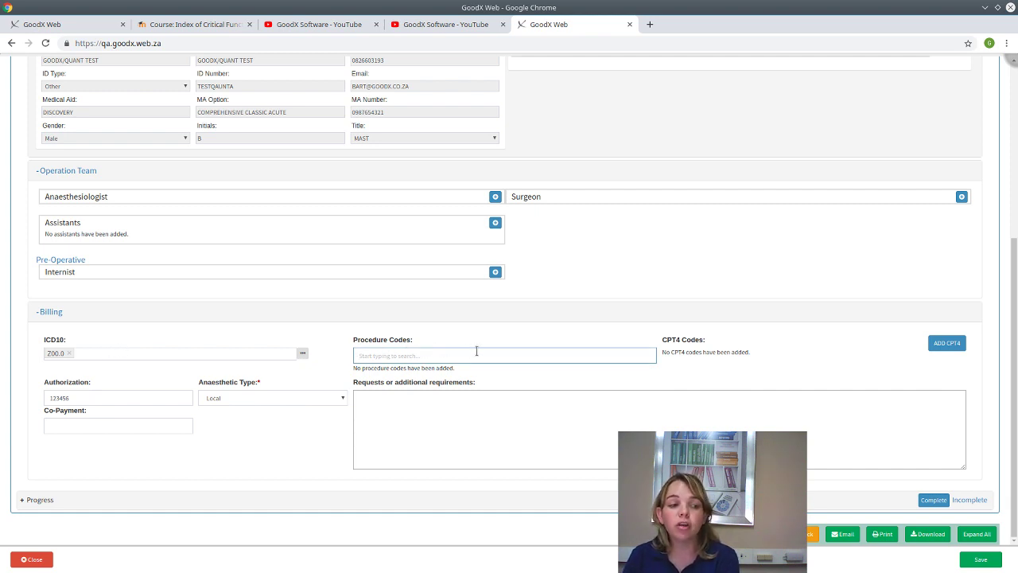
# - Add procedure codes 0190 and 0011 (Emergency procedures) to the booking's Billing section
pyautogui.write('su')
pyautogui.press('BackSpace')
pyautogui.press('BackSpace')
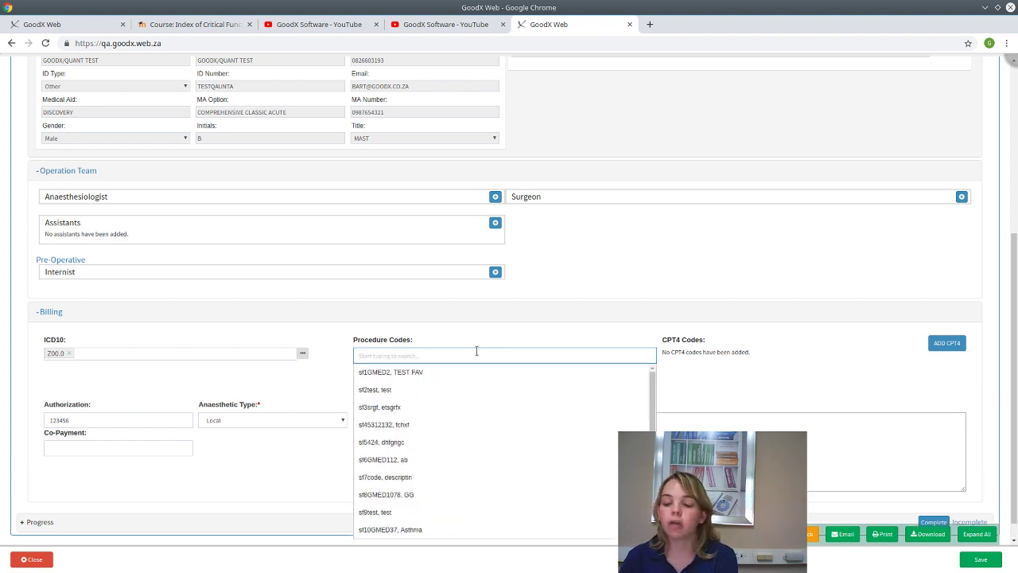
pyautogui.write('0')
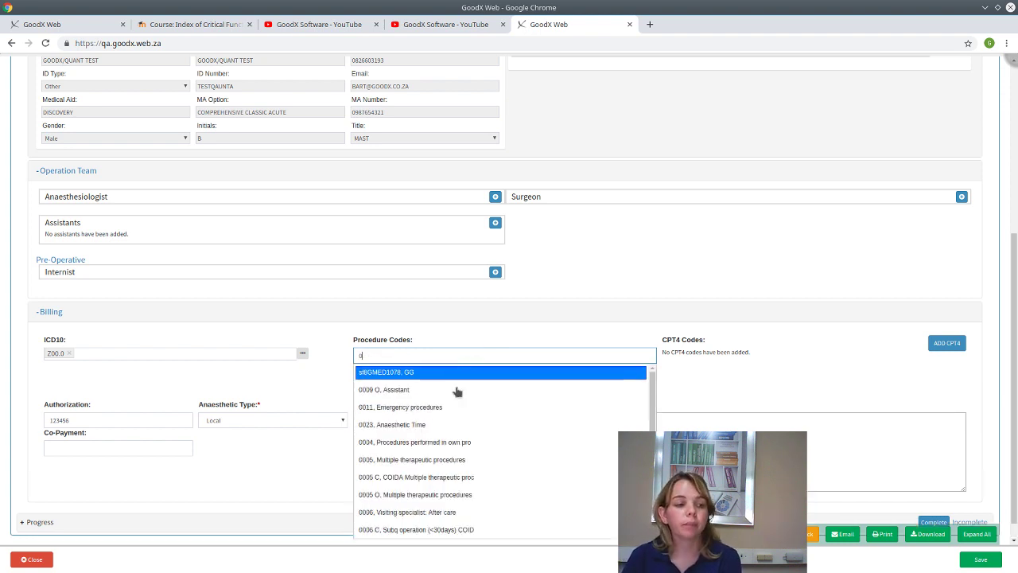
pyautogui.click(450, 410)
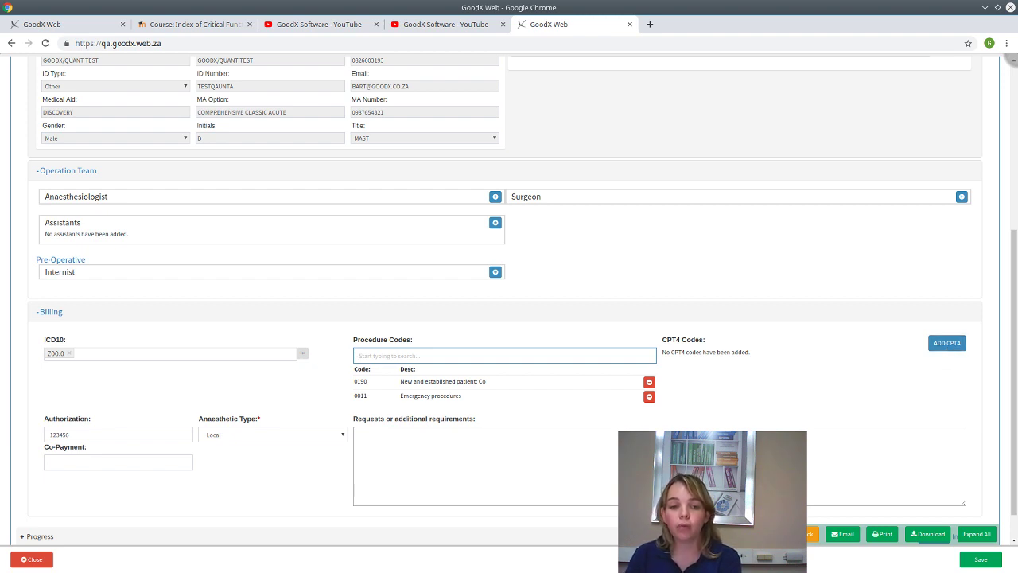
# - Expand the booking's Progress section, review its items, and mark the section as complete
pyautogui.scroll(-1, 478, 476)
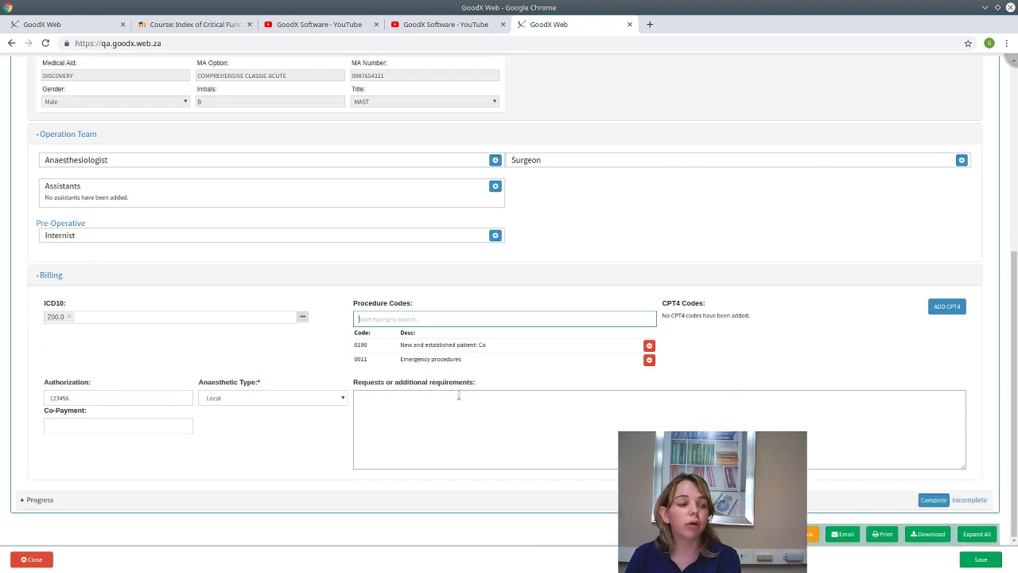
pyautogui.click(25, 505)
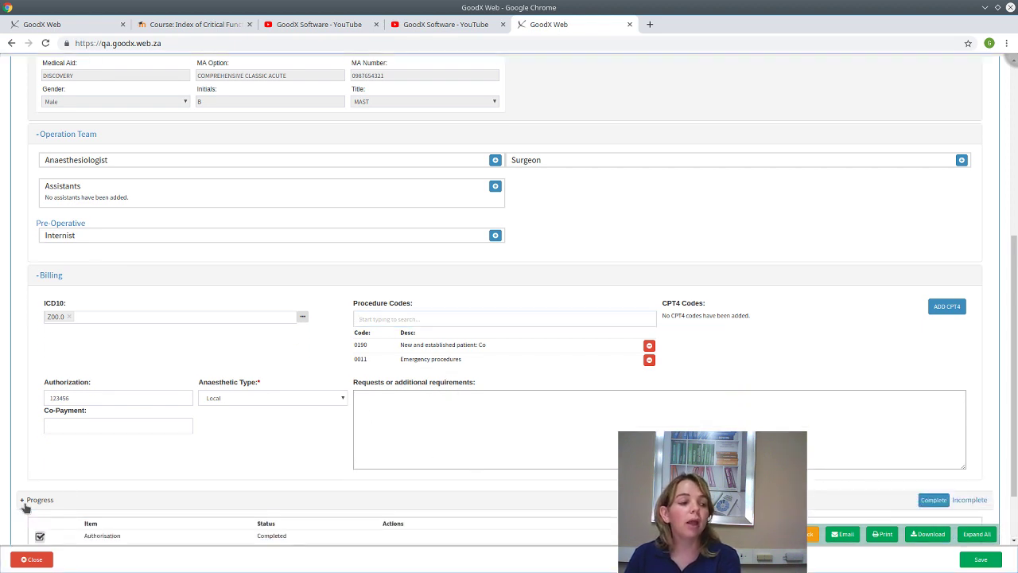
pyautogui.scroll(-2, 154, 427)
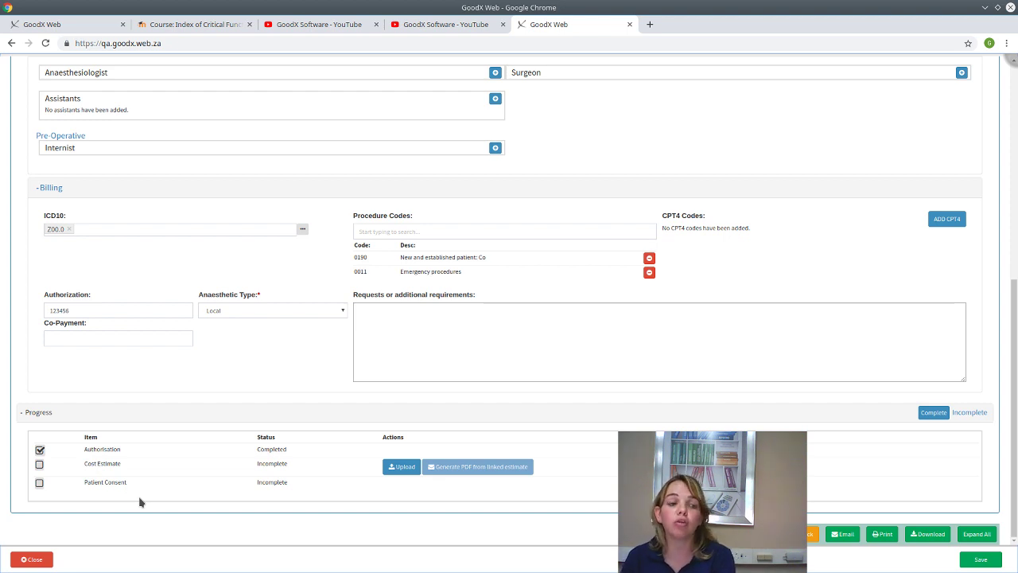
pyautogui.scroll(5, 552, 390)
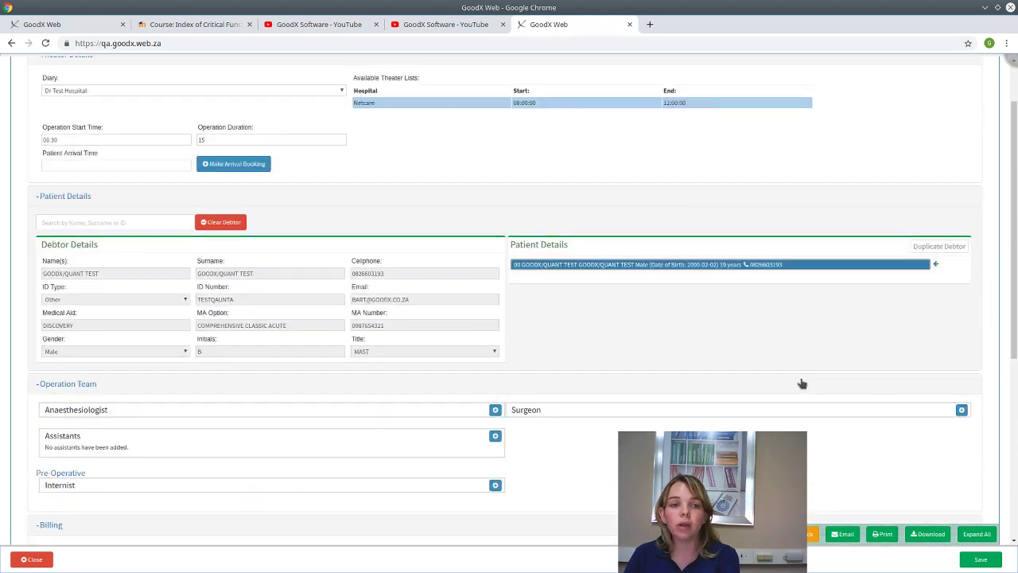
pyautogui.scroll(-5, 891, 404)
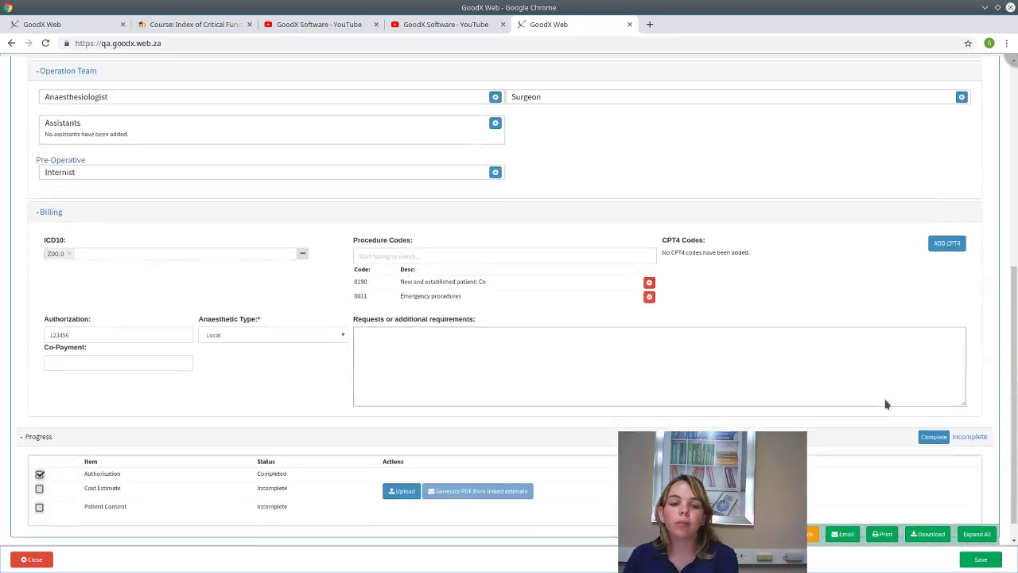
pyautogui.click(947, 413)
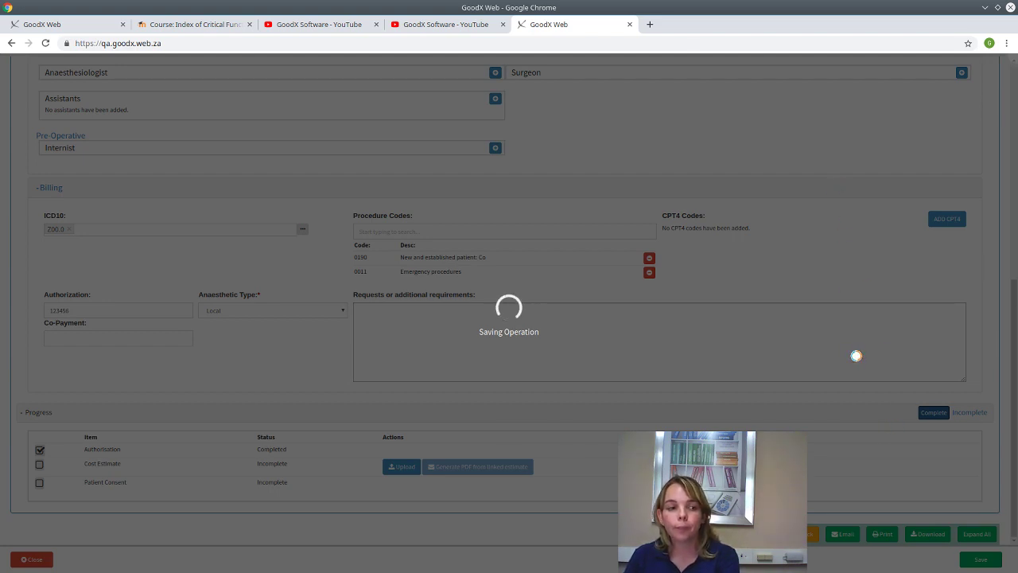
# - Mark the Operation Info section as complete and save the operation booking
pyautogui.scroll(-1, 839, 401)
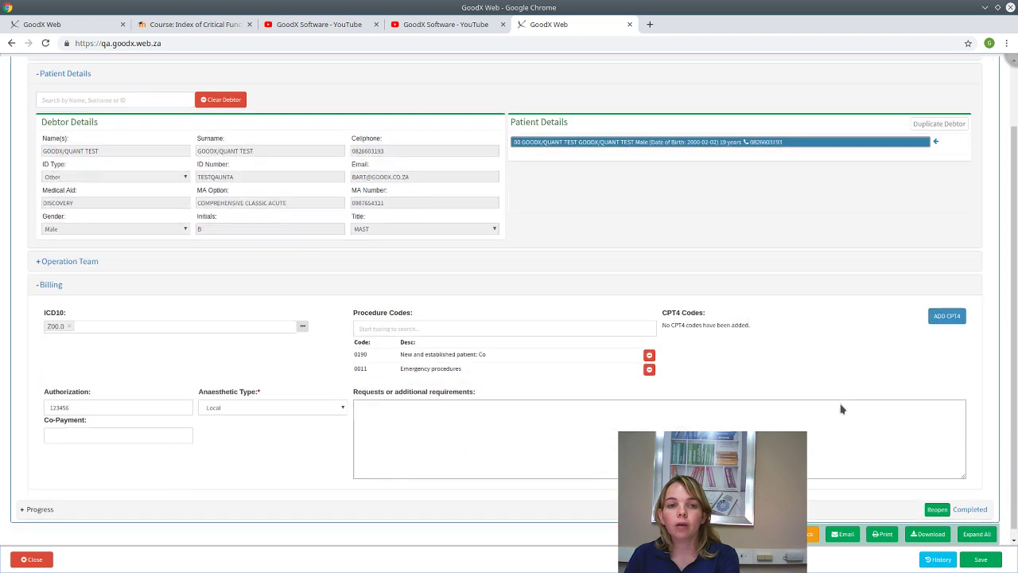
pyautogui.scroll(1, 859, 263)
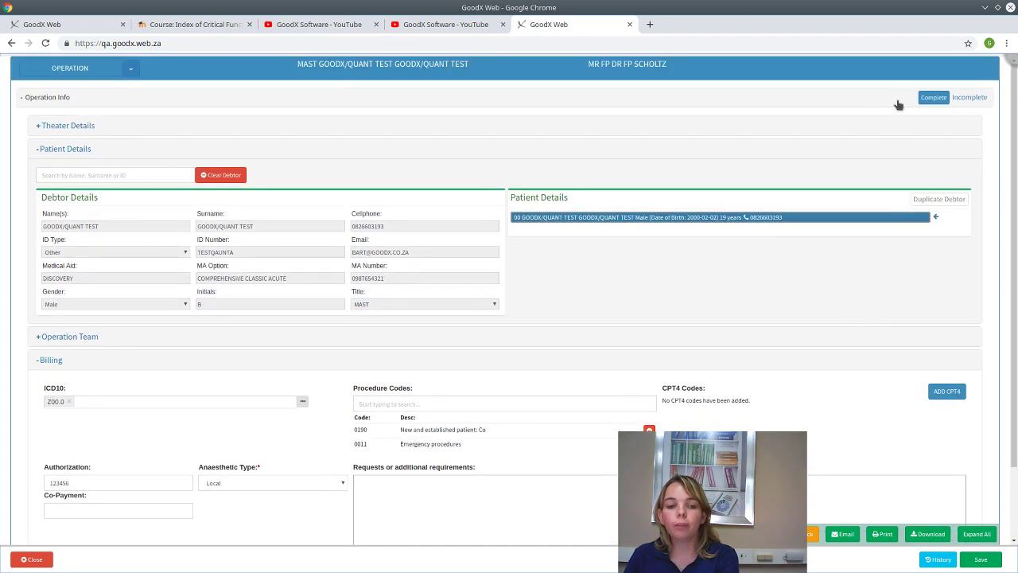
pyautogui.click(922, 98)
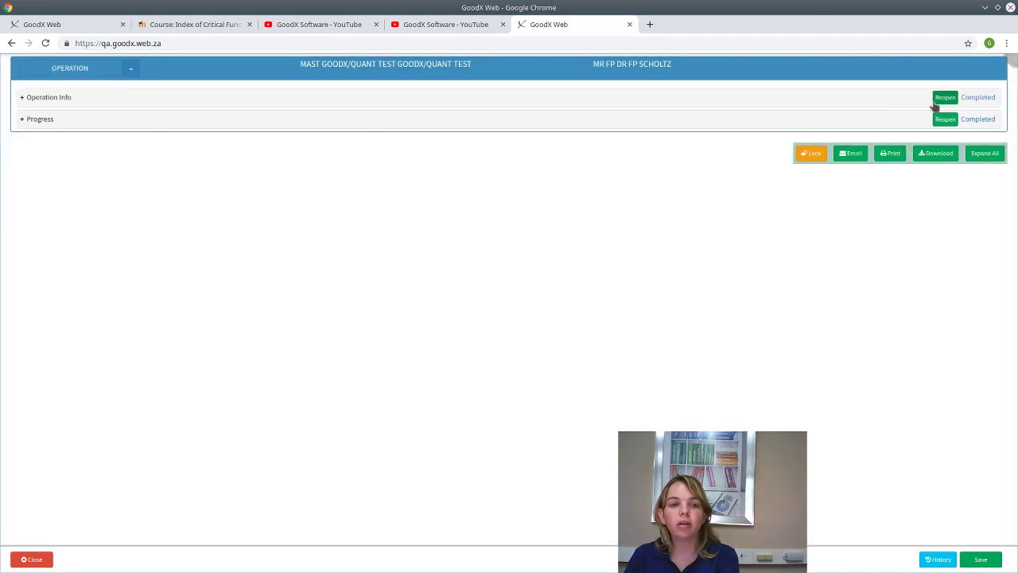
pyautogui.click(983, 561)
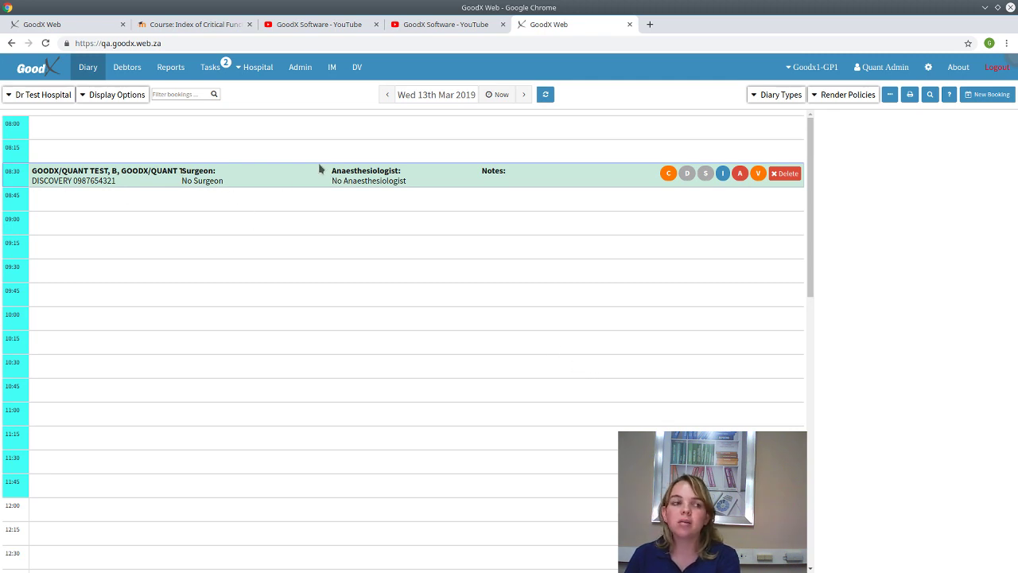
# - Select the 08:30 diary booking, and view the bookings of the 2019-03-13 and 2019-03-07 lists in the Theater Manager before returning to the diary
pyautogui.click(321, 173)
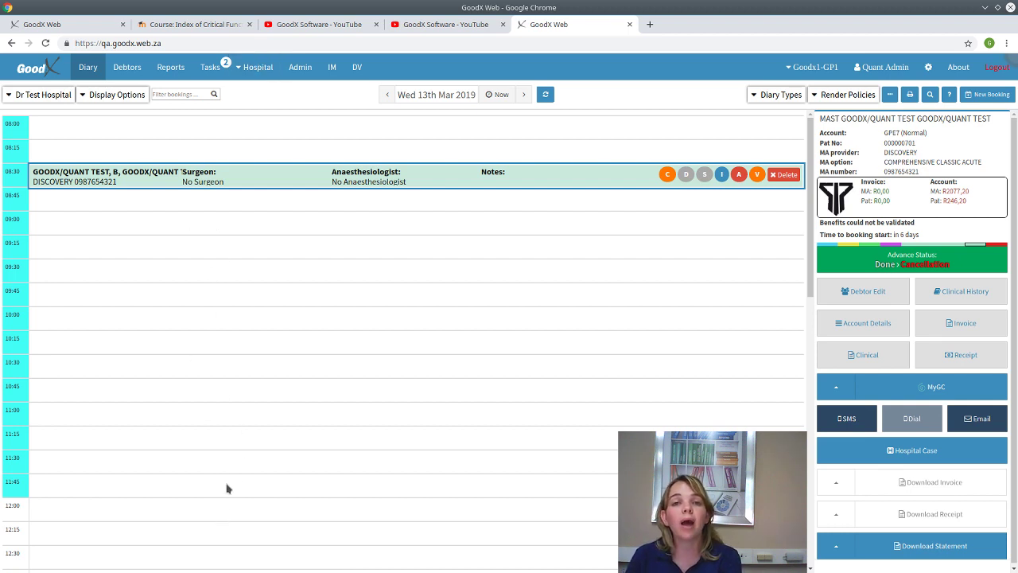
pyautogui.click(243, 70)
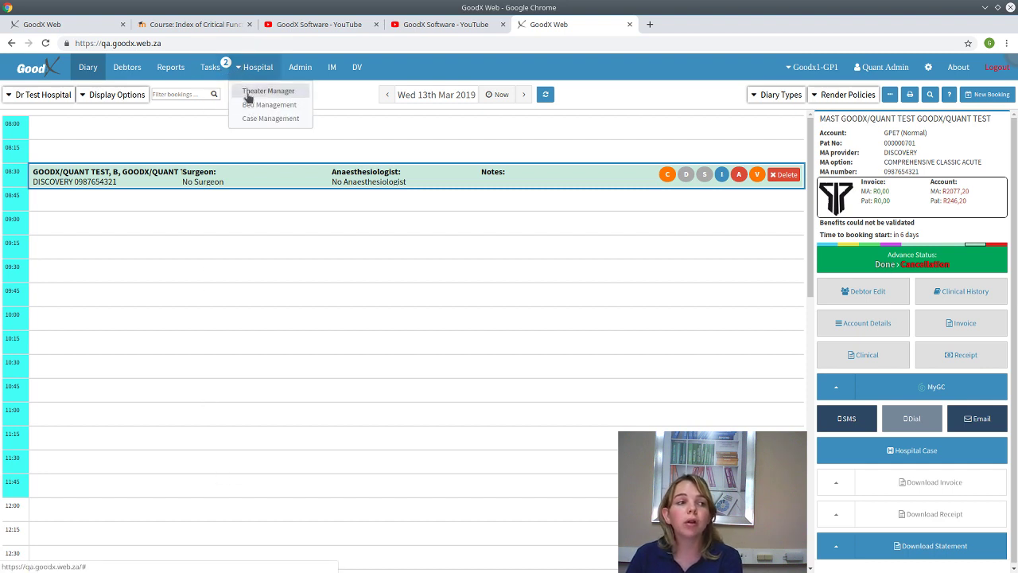
pyautogui.click(247, 95)
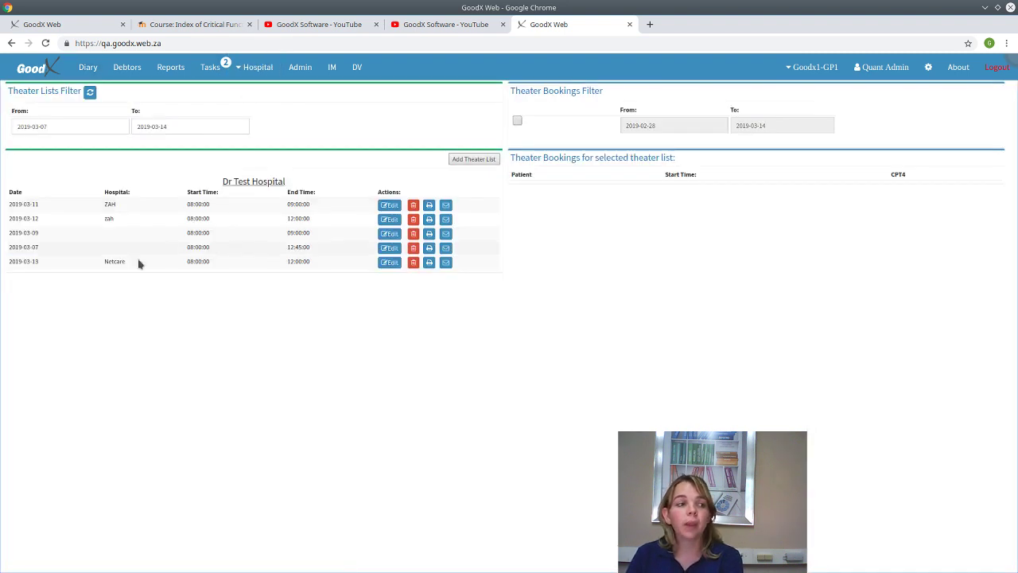
pyautogui.click(99, 264)
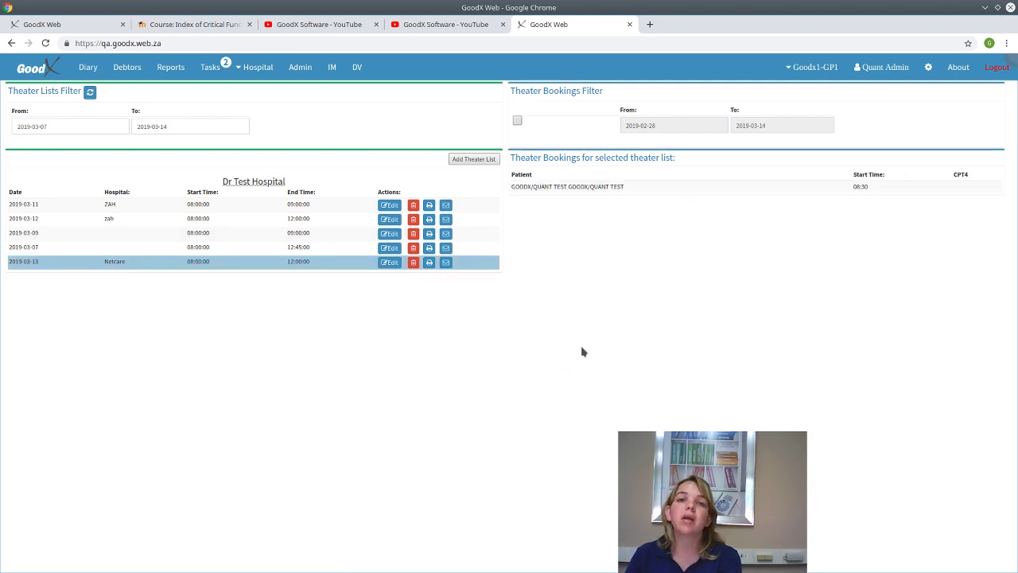
pyautogui.click(152, 246)
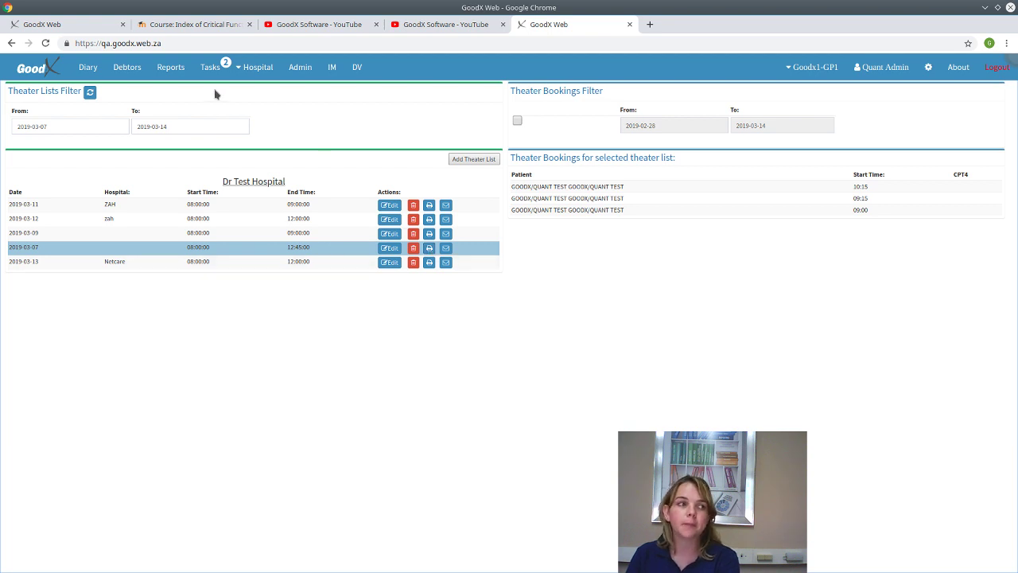
pyautogui.click(87, 67)
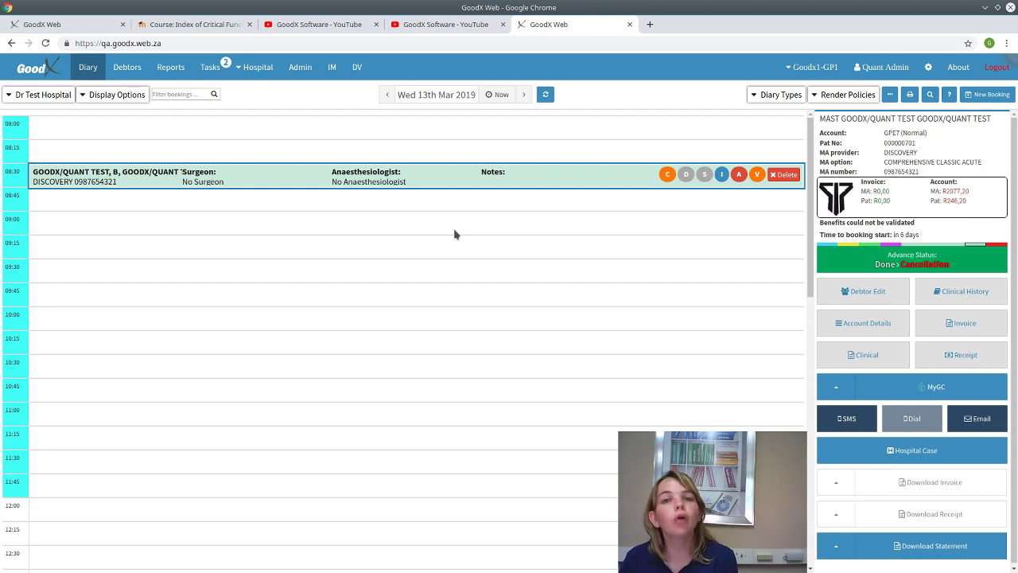
# - Switch to the GoodX training site, try to save the open 2019-03-11 ZAH theater list, and close its form
pyautogui.click(191, 24)
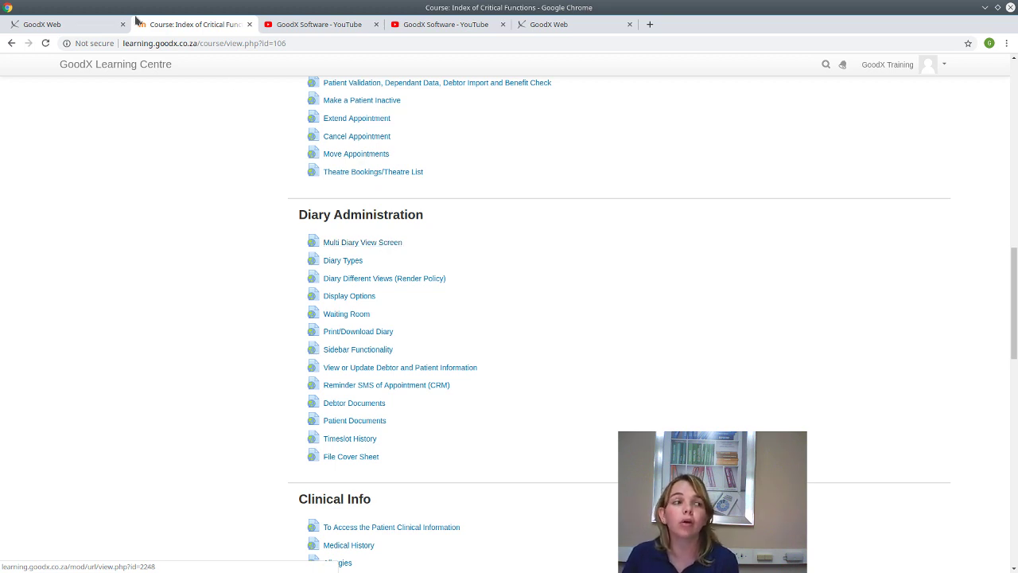
pyautogui.click(97, 27)
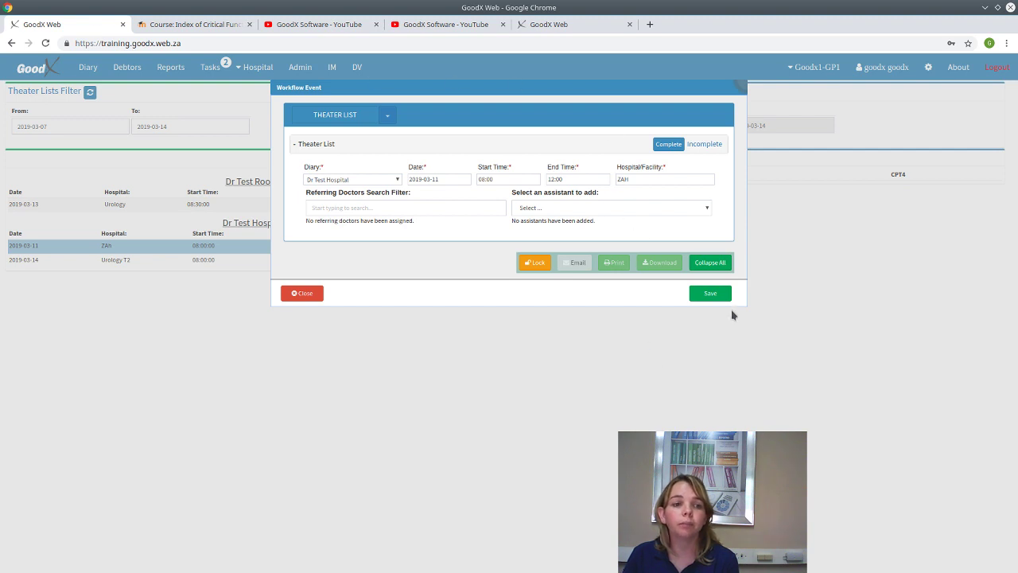
pyautogui.click(712, 293)
pyautogui.click(445, 174)
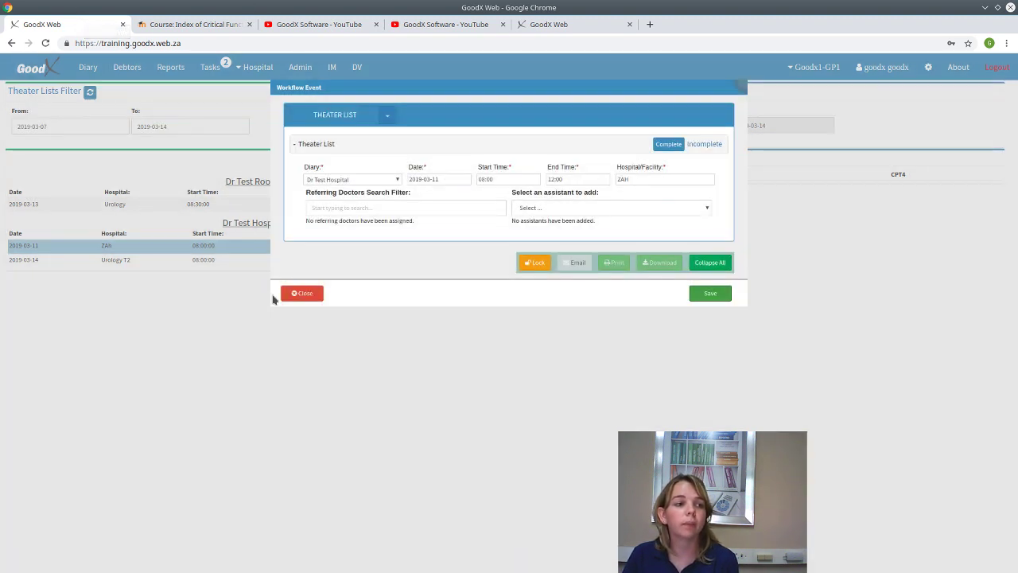
pyautogui.click(299, 295)
pyautogui.click(480, 172)
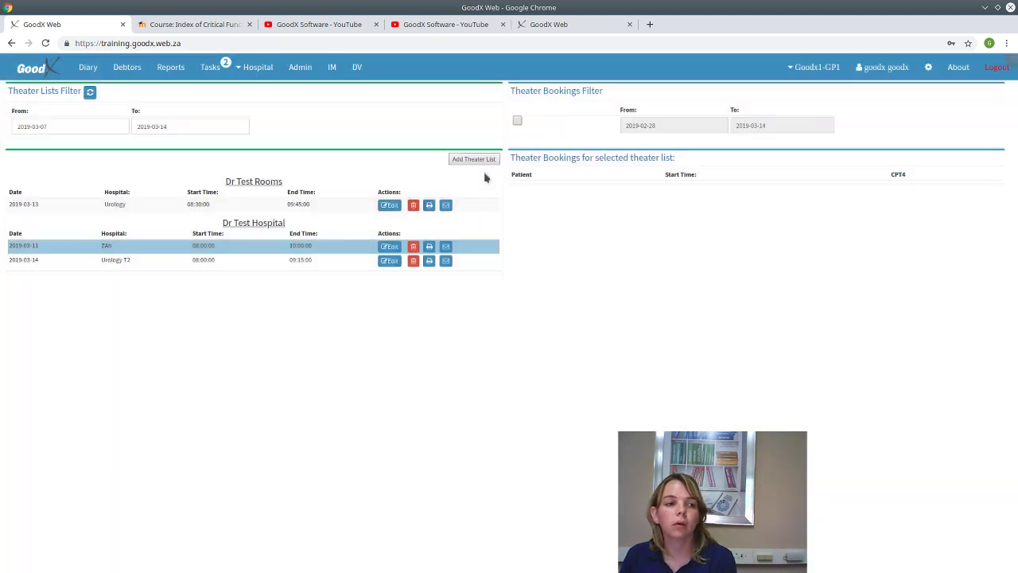
# - Open the Dr Test Hospital diary on the current date and select the 11:30 emergency booking
pyautogui.click(84, 69)
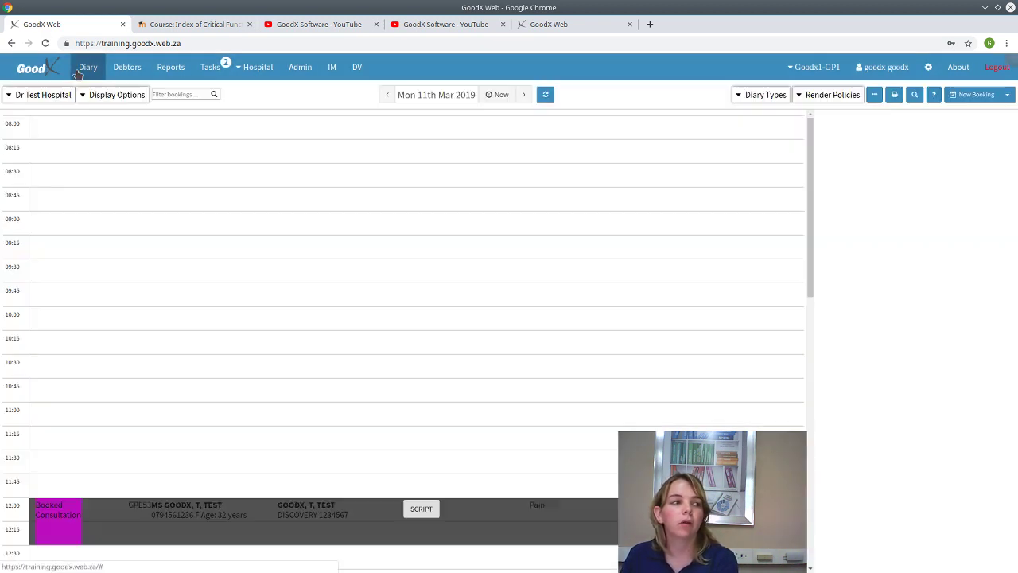
pyautogui.click(500, 95)
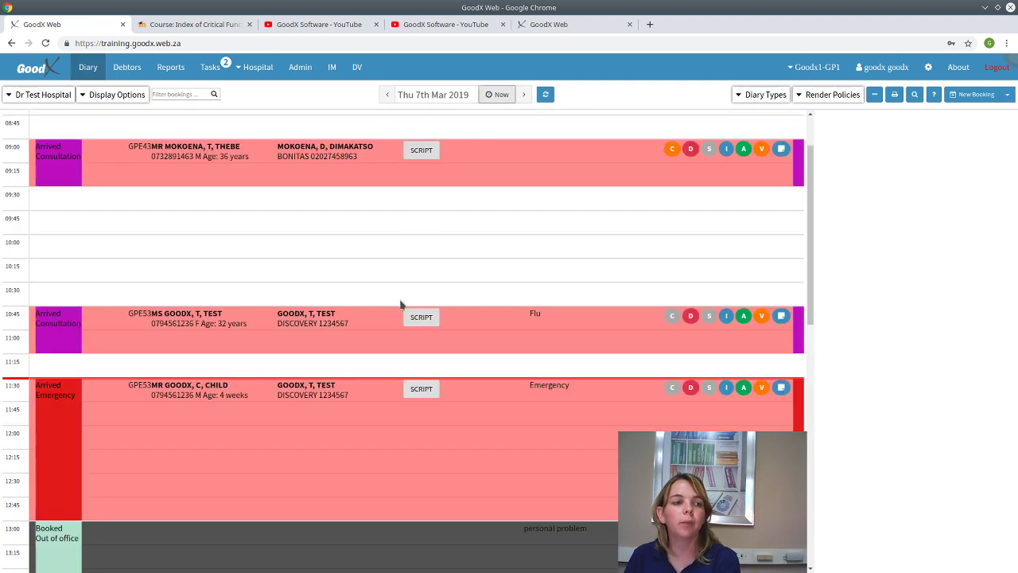
pyautogui.click(386, 411)
# - Change the diary type to Multi Diary View, consulting the Diary Administration topics in the course index
pyautogui.click(181, 23)
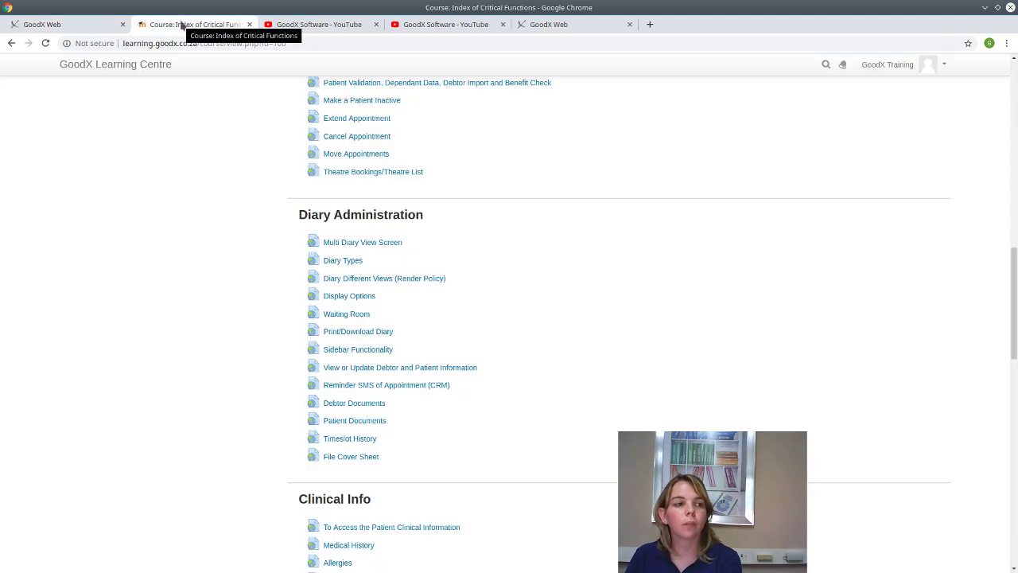
pyautogui.click(24, 25)
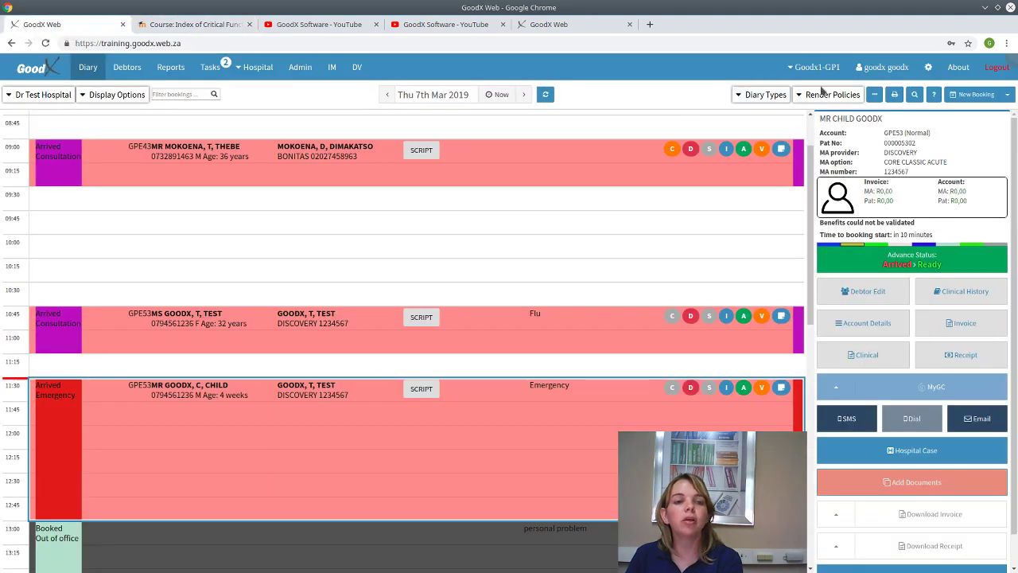
pyautogui.click(774, 96)
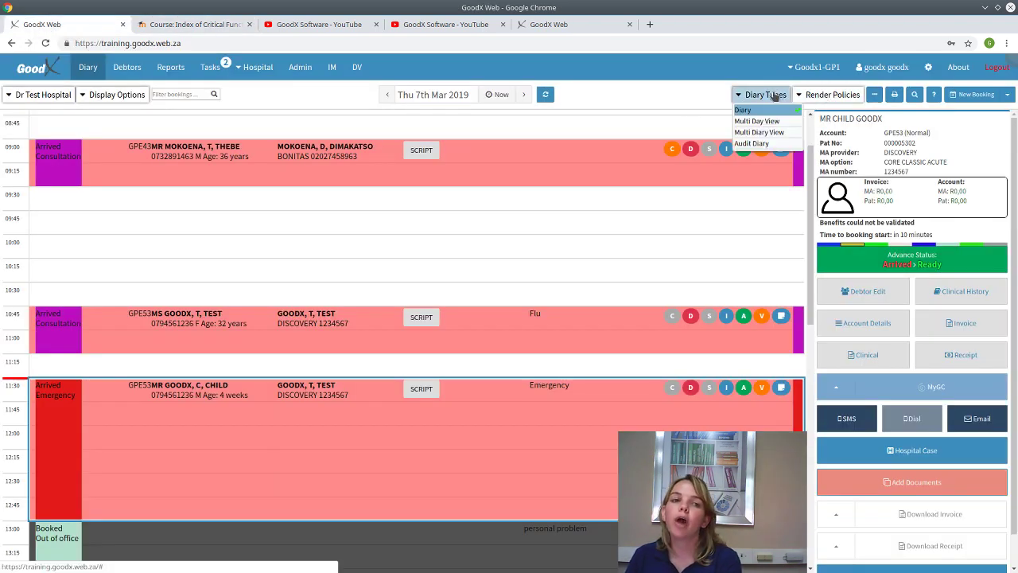
pyautogui.click(760, 132)
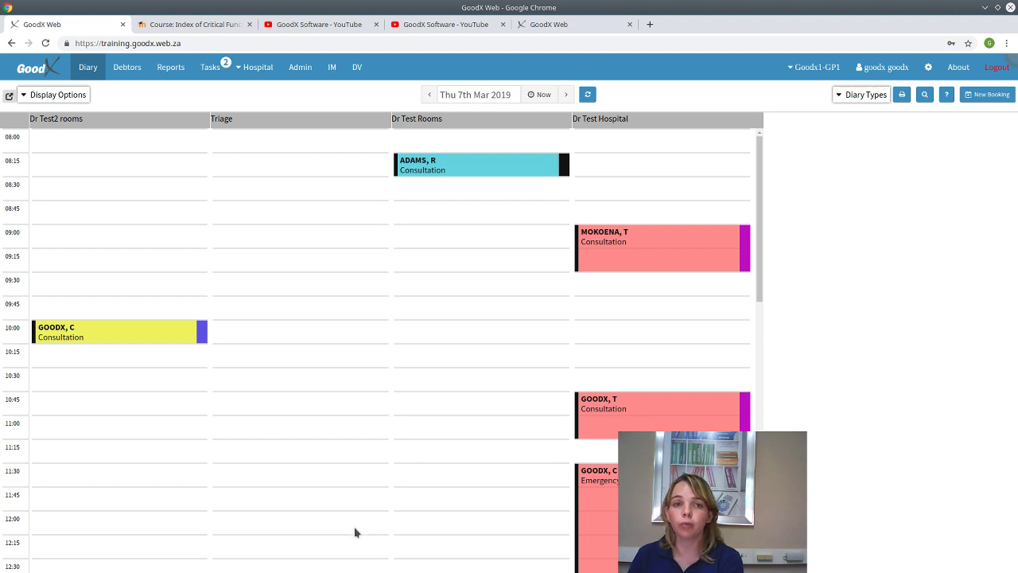
pyautogui.click(184, 25)
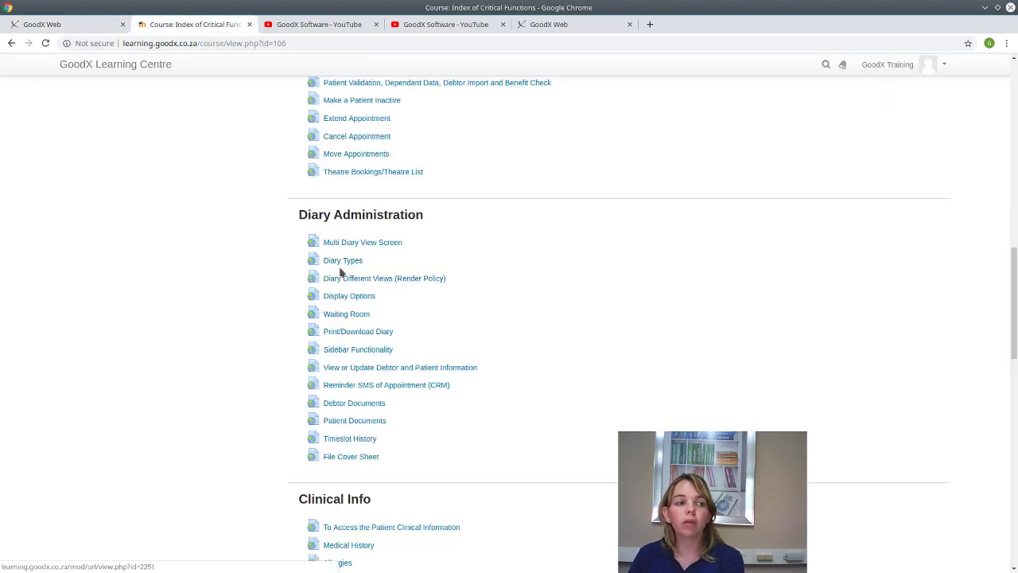
# - Switch back to the GoodX training site and change the diary type from Multi Diary View to Diary
pyautogui.click(52, 25)
pyautogui.click(854, 95)
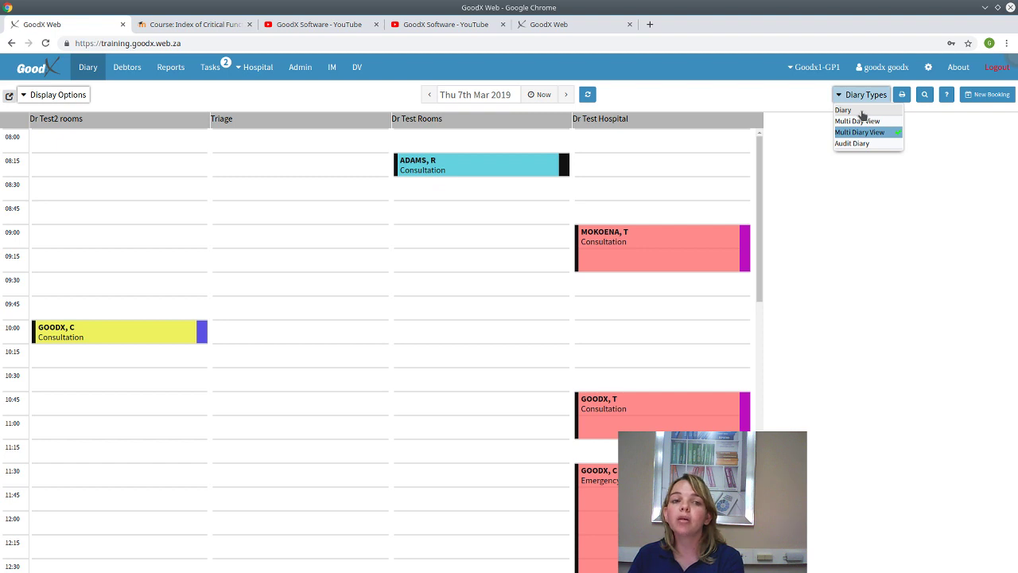
pyautogui.click(853, 110)
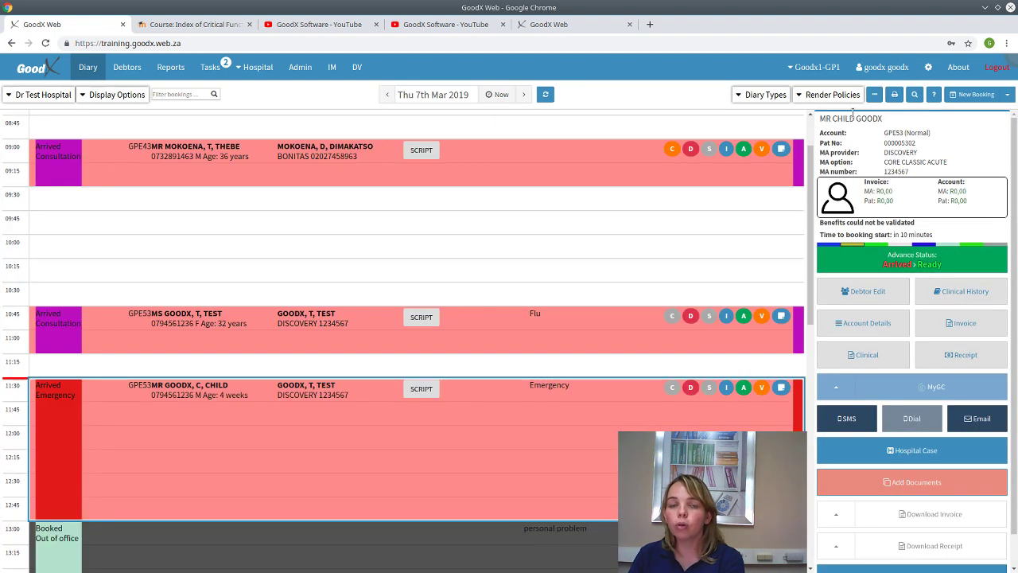
# - View the Dr Test Hospital diary in Multi Day View, and return it to the Diary type
pyautogui.click(762, 94)
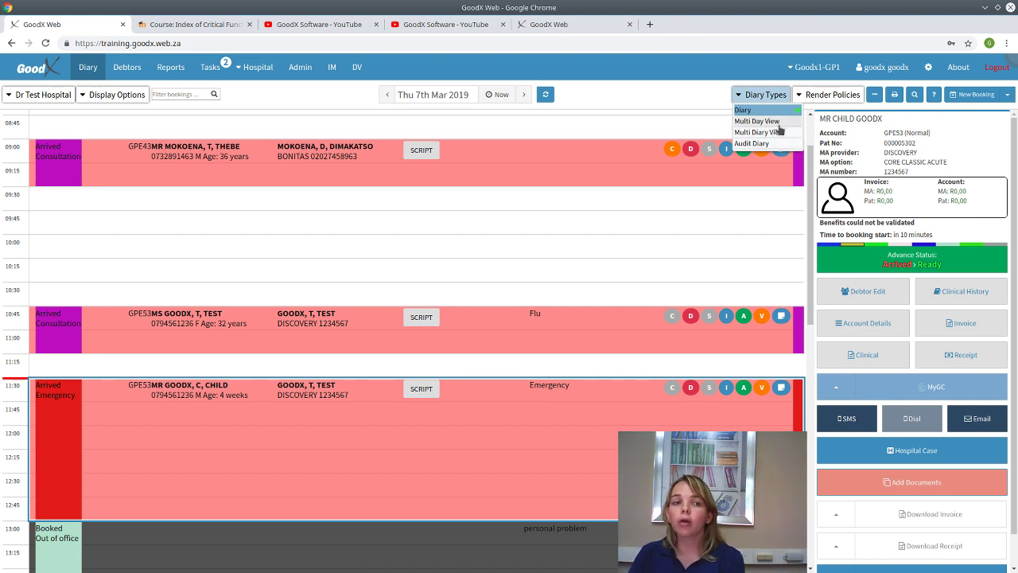
pyautogui.click(779, 123)
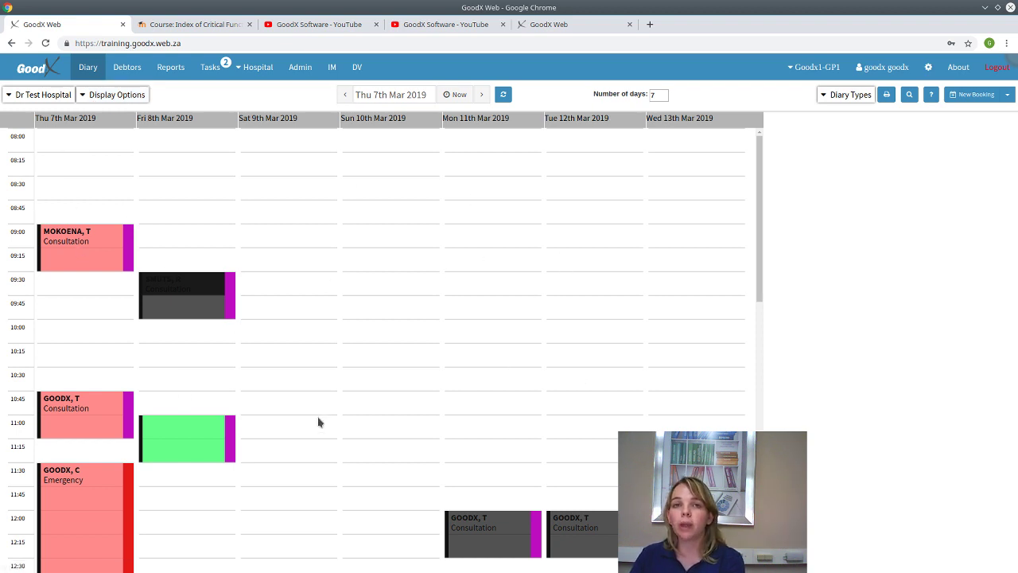
pyautogui.click(854, 100)
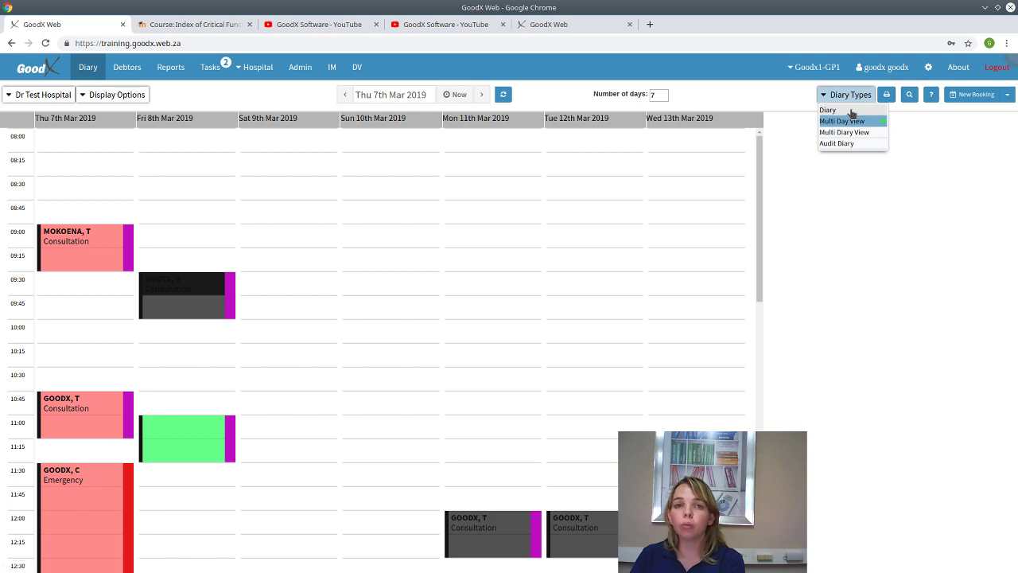
pyautogui.click(851, 111)
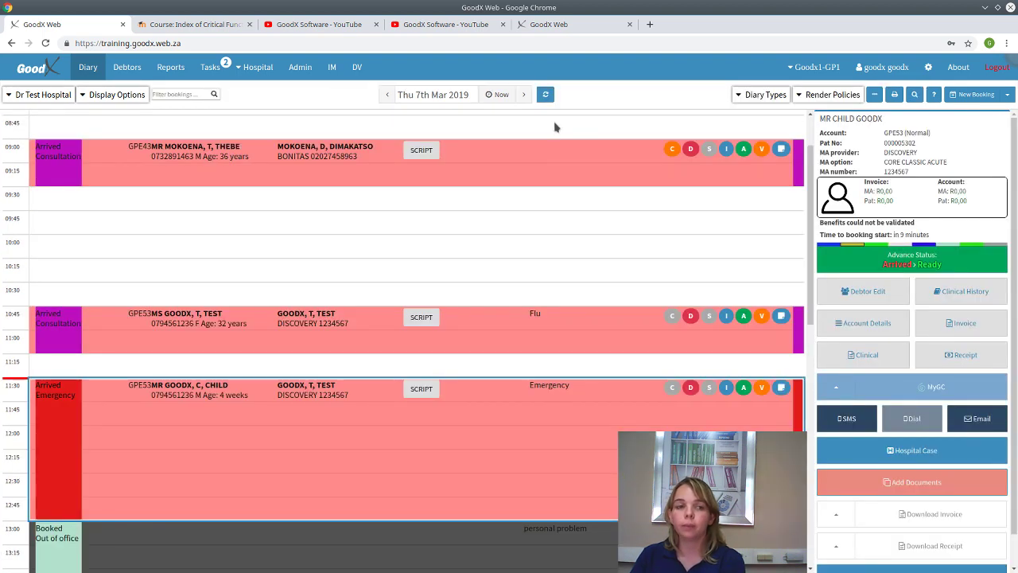
# - Consult the Diary Administration topics in the course index, and review the render policy options available for the diary
pyautogui.click(199, 25)
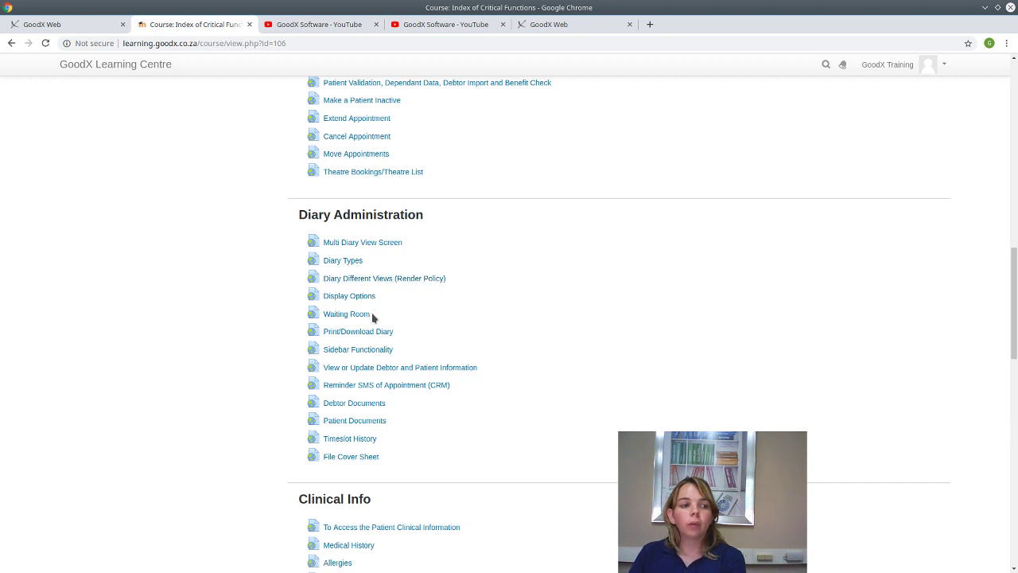
pyautogui.click(99, 25)
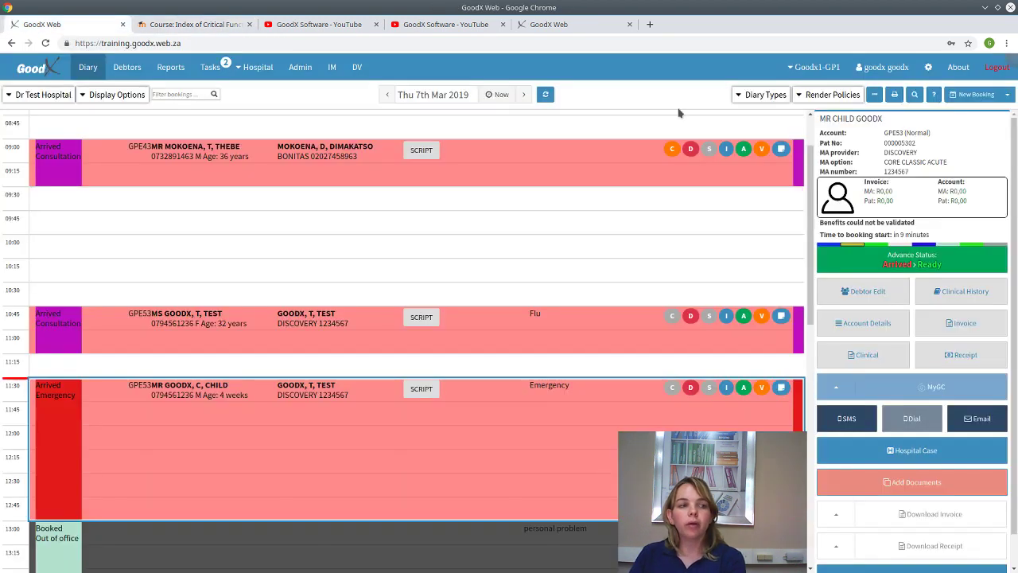
pyautogui.click(846, 97)
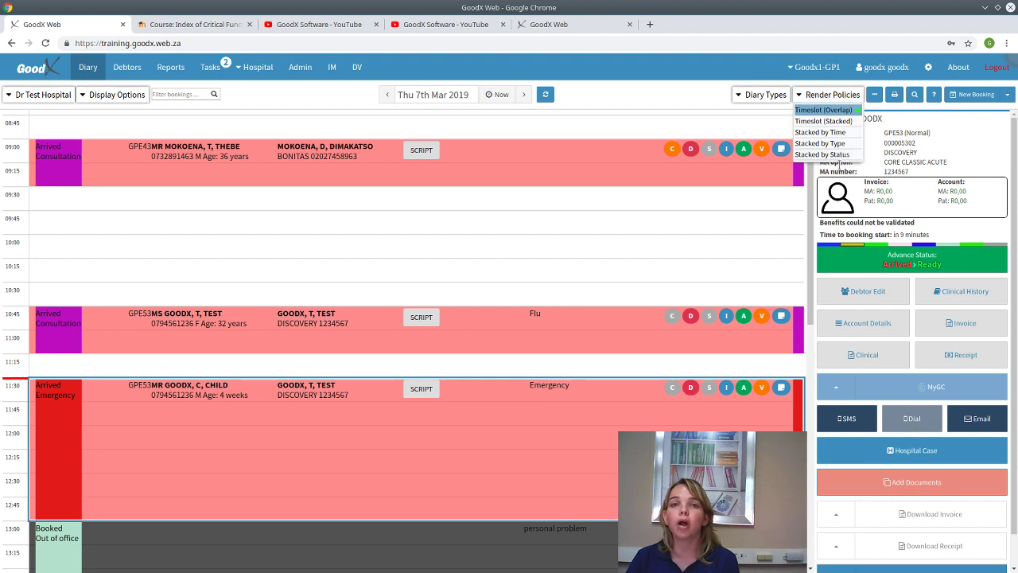
pyautogui.click(159, 24)
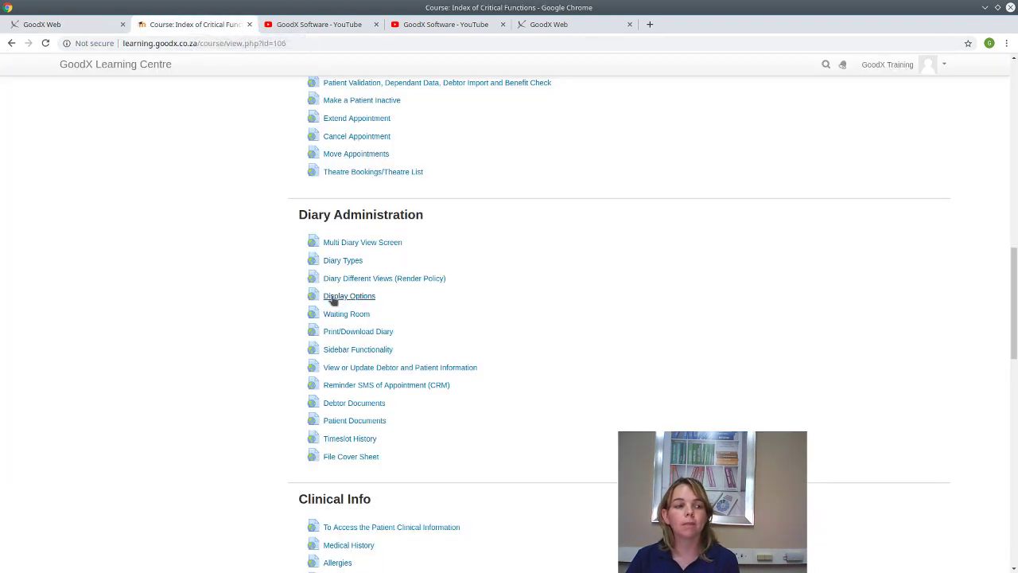
pyautogui.scroll(-1, 382, 403)
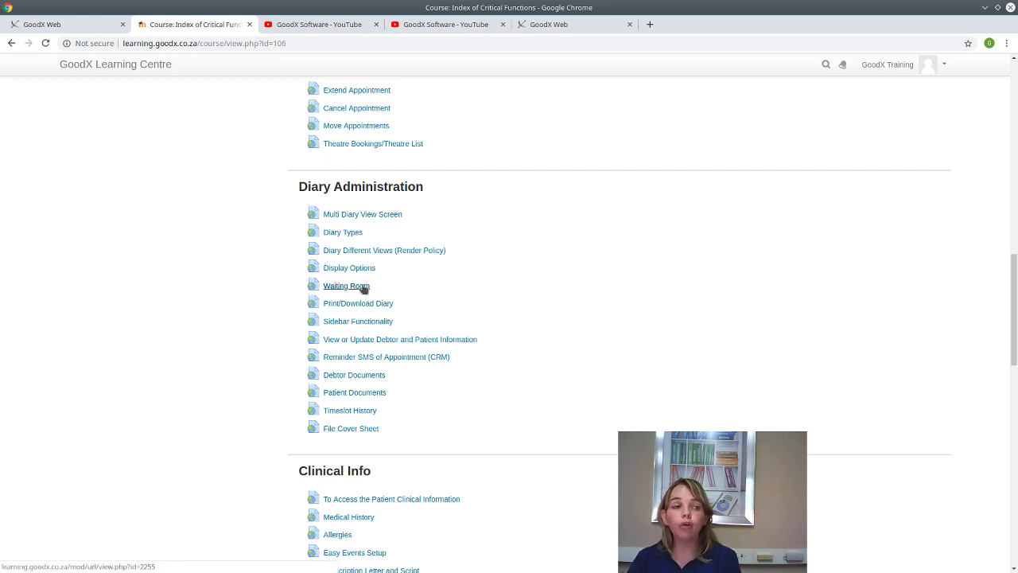
pyautogui.click(346, 286)
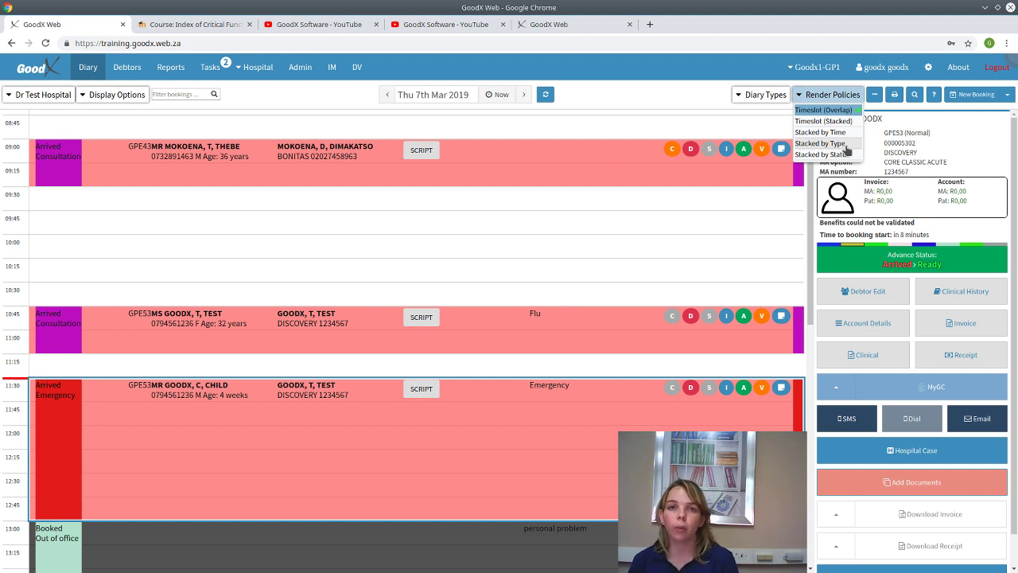
pyautogui.click(845, 146)
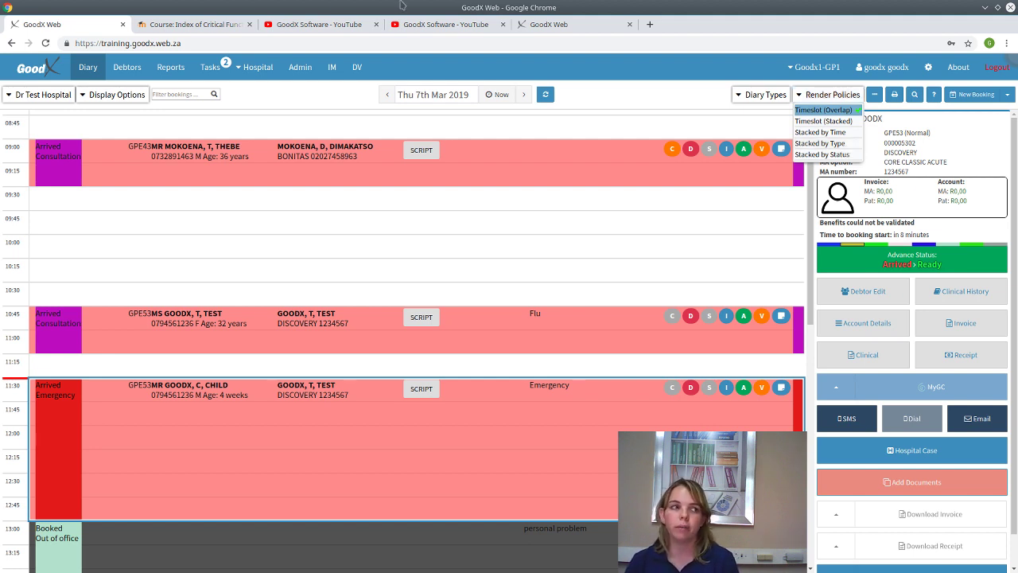
# - Open the debtor record of the 10:45 consultation booking, view the child dependant's patient details, and save the record
pyautogui.click(188, 25)
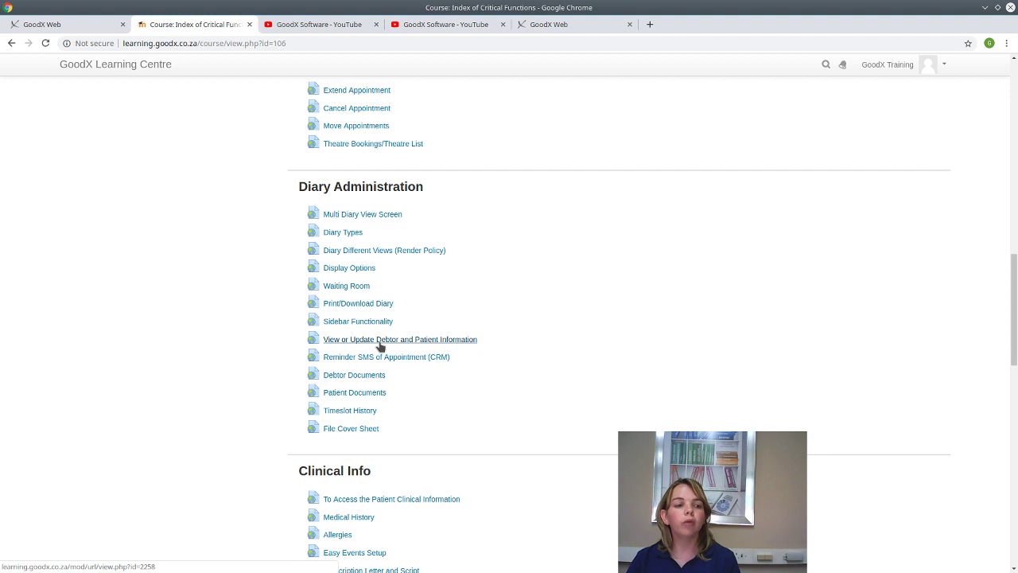
pyautogui.click(68, 24)
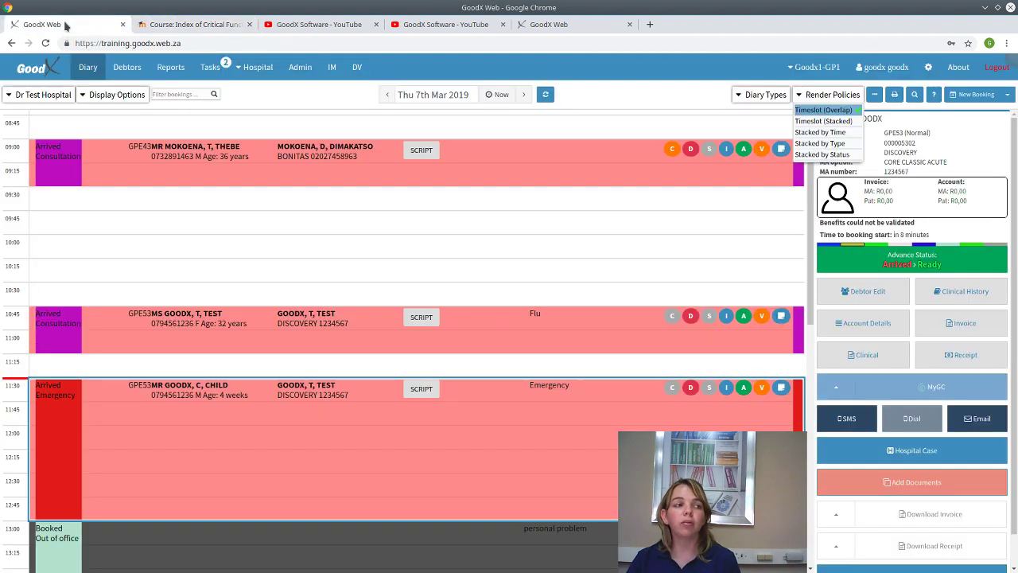
pyautogui.click(323, 349)
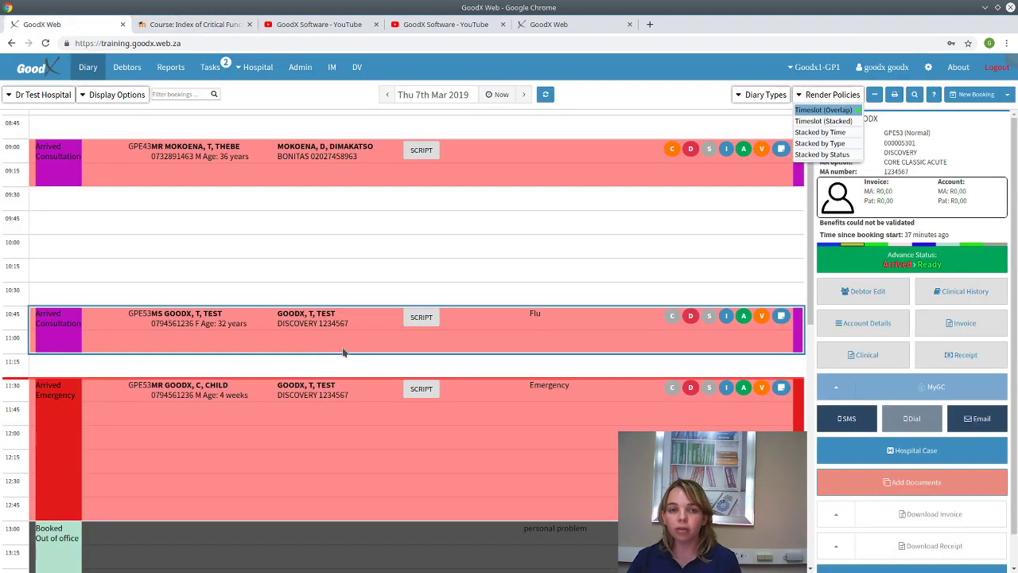
pyautogui.click(871, 294)
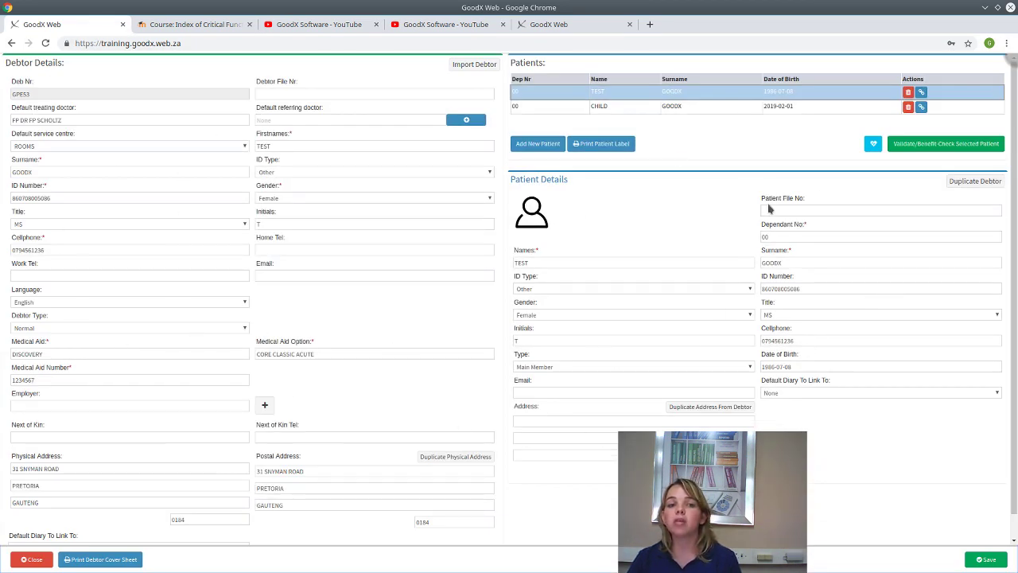
pyautogui.click(642, 110)
pyautogui.click(637, 95)
pyautogui.click(641, 107)
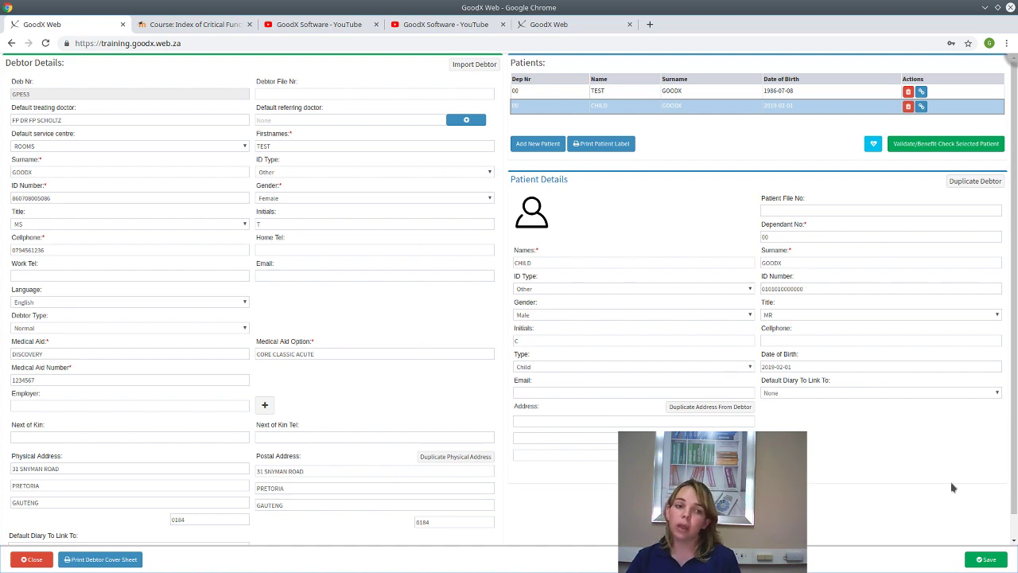
pyautogui.click(985, 560)
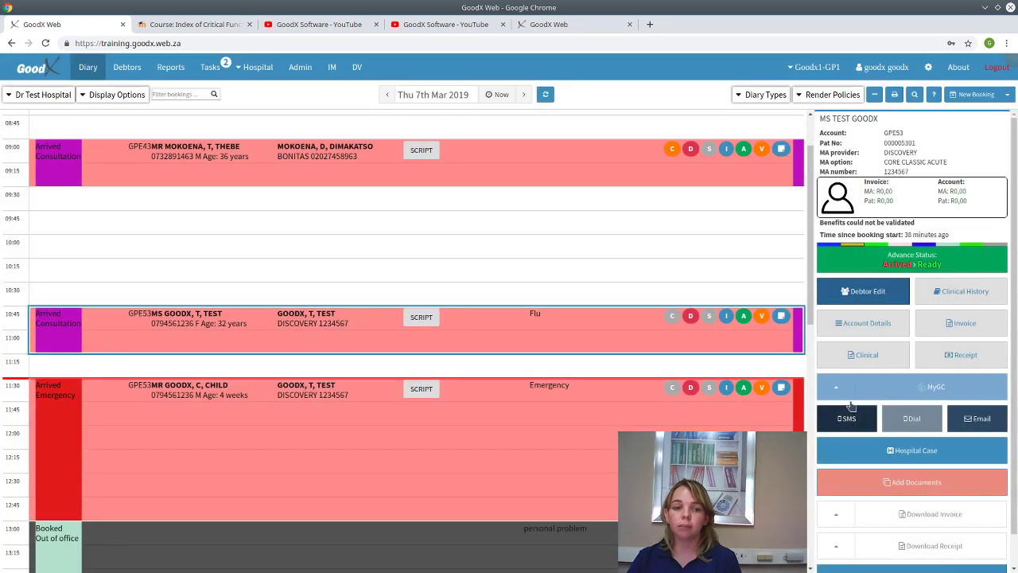
# - Examine the status indicators of the 10:45 consultation booking, and open and save its booking details
pyautogui.click(179, 24)
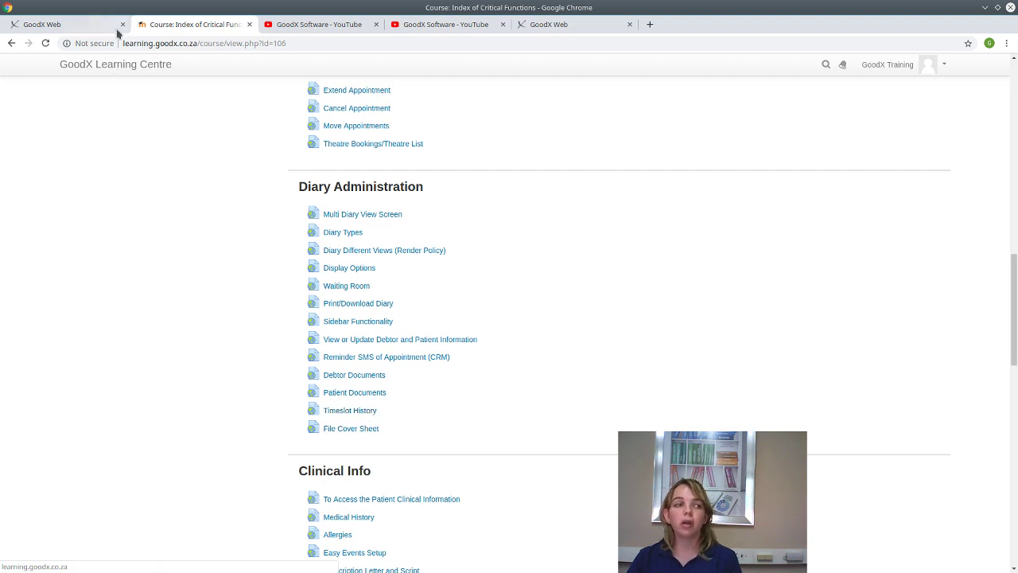
pyautogui.click(64, 25)
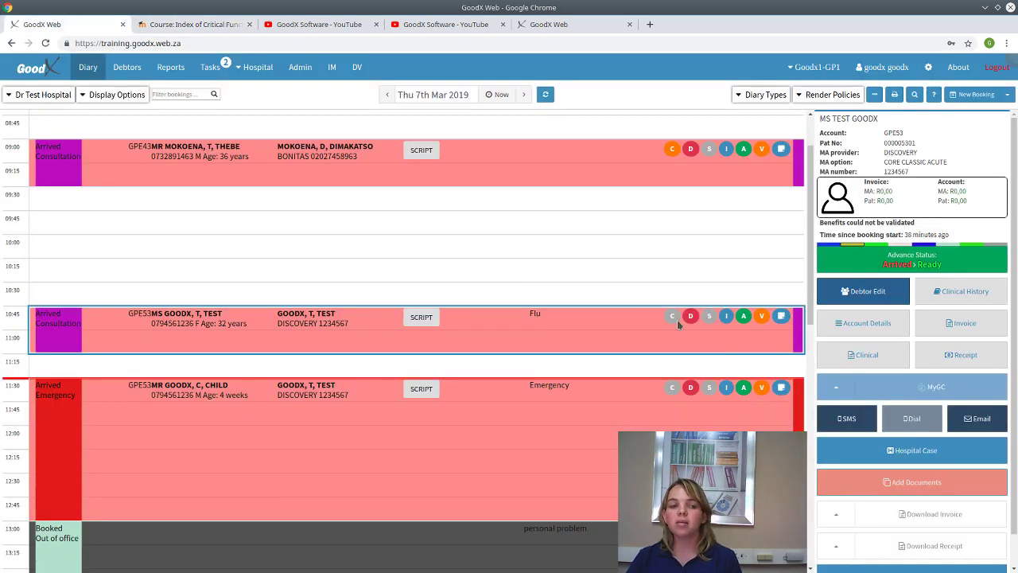
pyautogui.moveTo(677, 324)
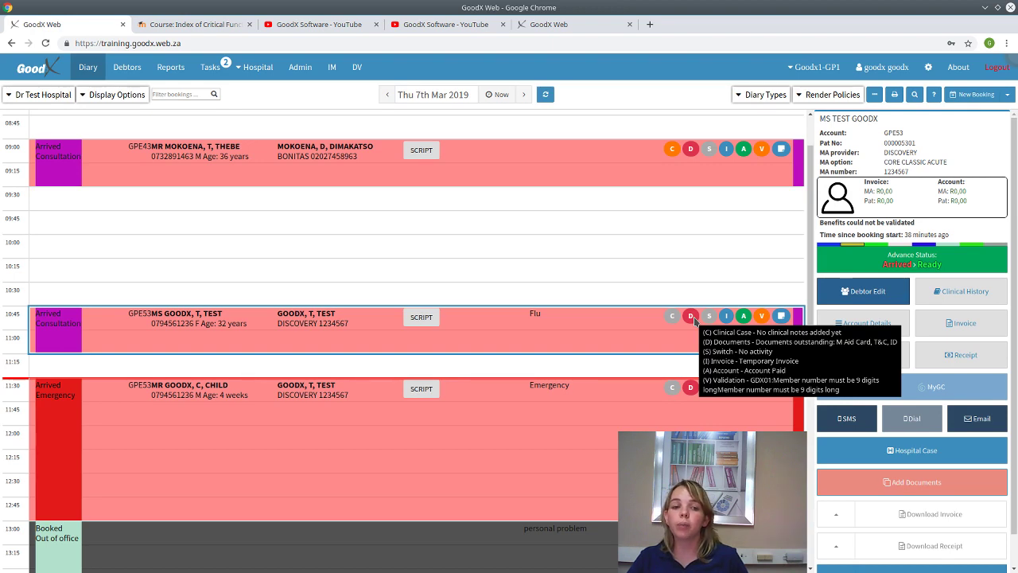
pyautogui.click(693, 317)
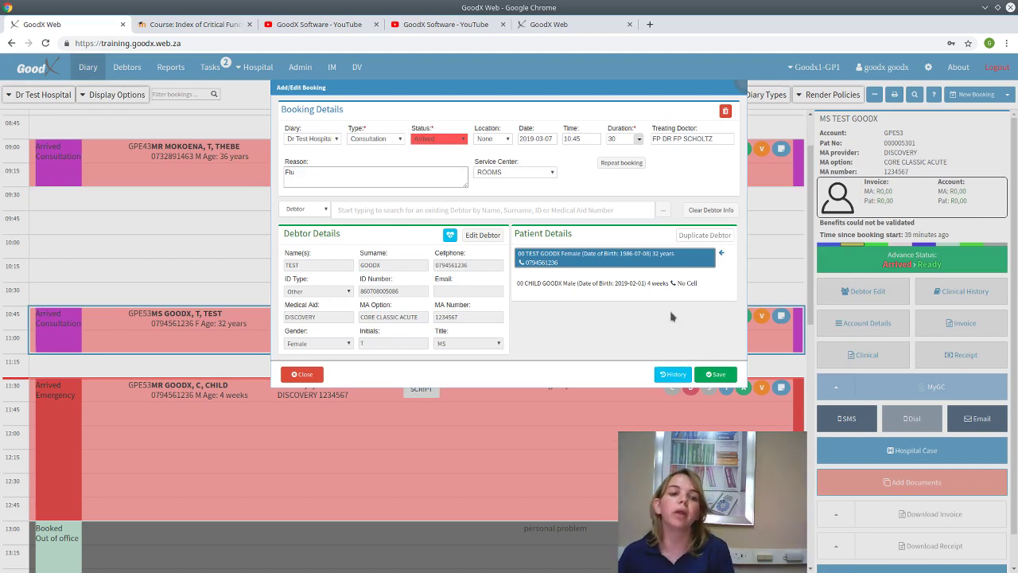
pyautogui.click(715, 374)
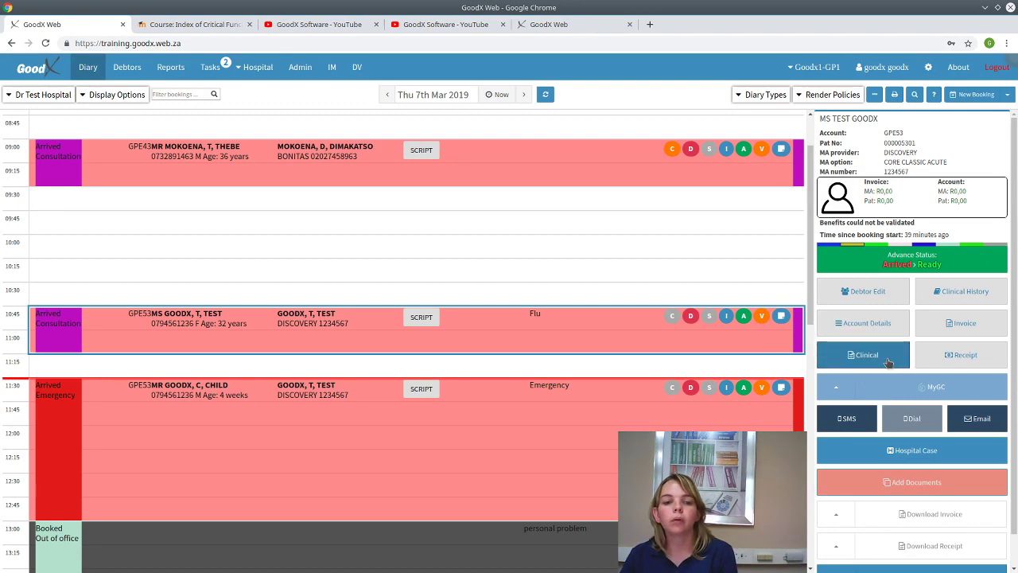
# - Open the uploaded documents of the 10:45 booking, start an upload for the outstanding ID document, and cancel the file selection
pyautogui.click(915, 482)
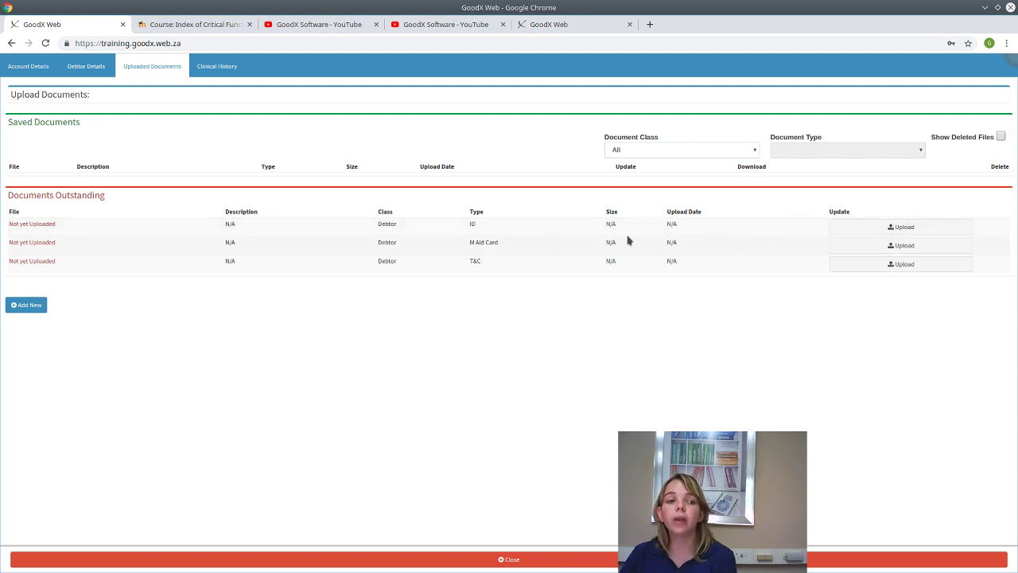
pyautogui.click(928, 228)
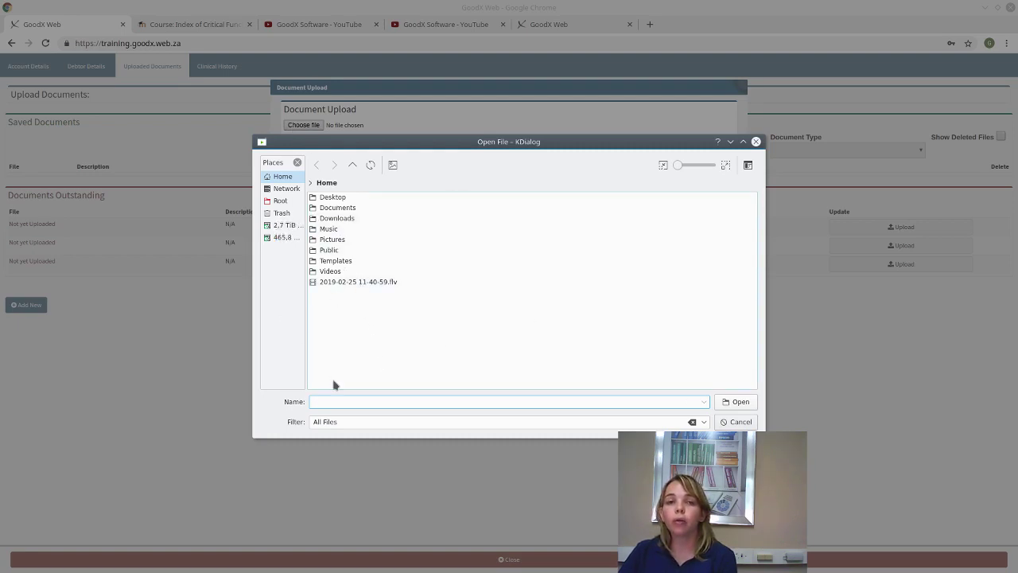
pyautogui.click(732, 425)
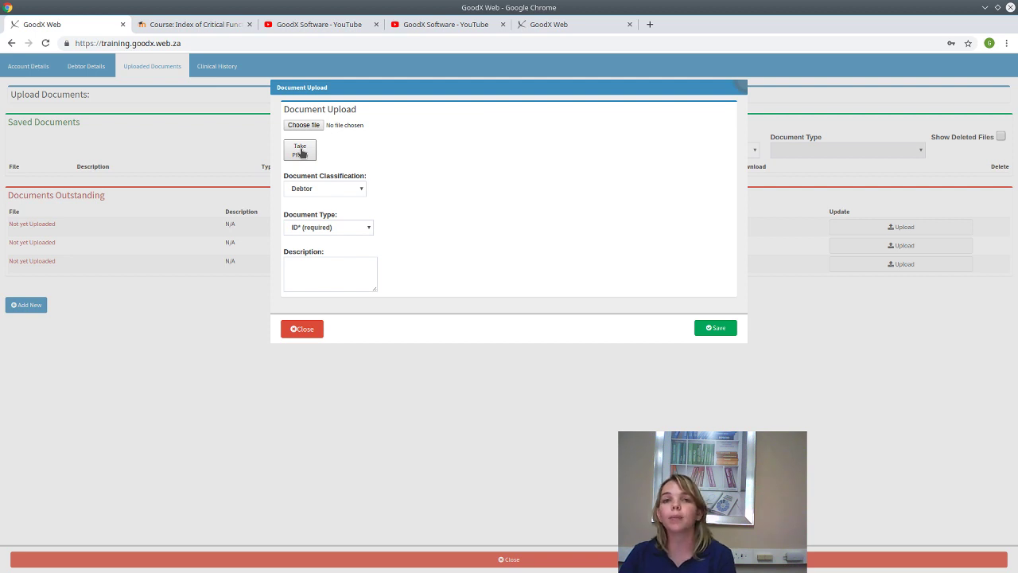
# - Choose the Debtor classification and ID* (required) document type, try to save the upload without a file, and close the upload form
pyautogui.click(321, 189)
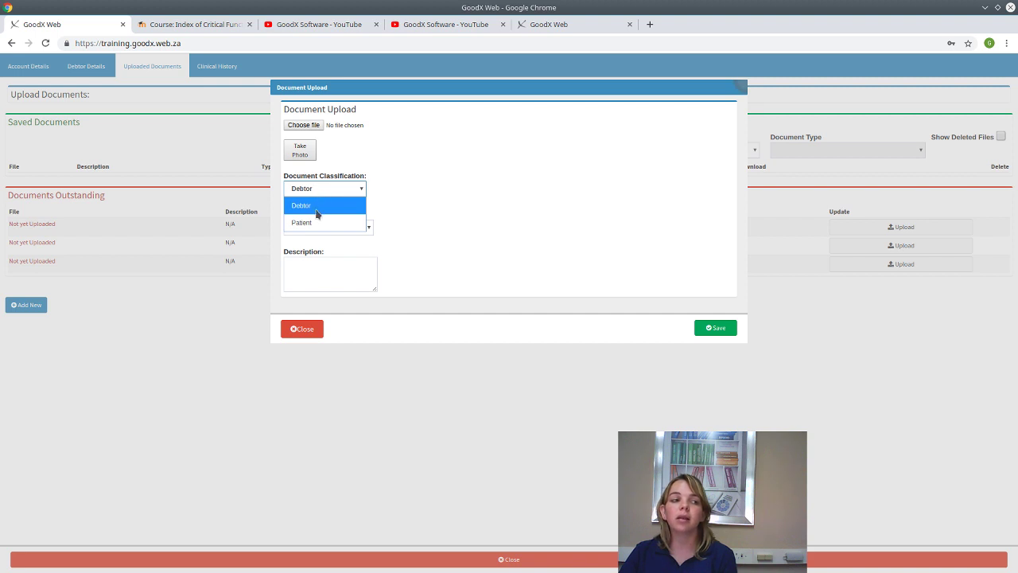
pyautogui.click(472, 228)
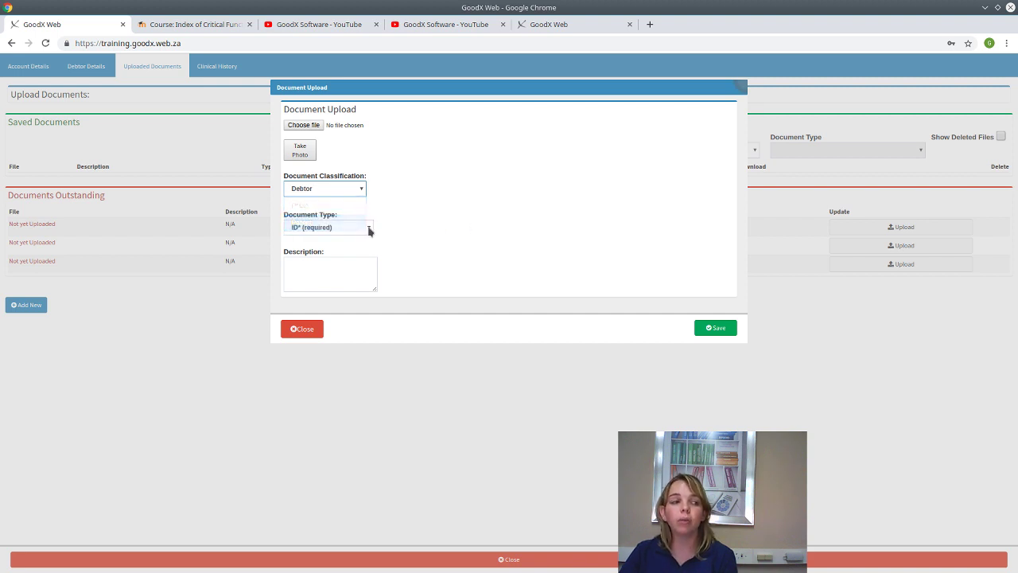
pyautogui.click(351, 229)
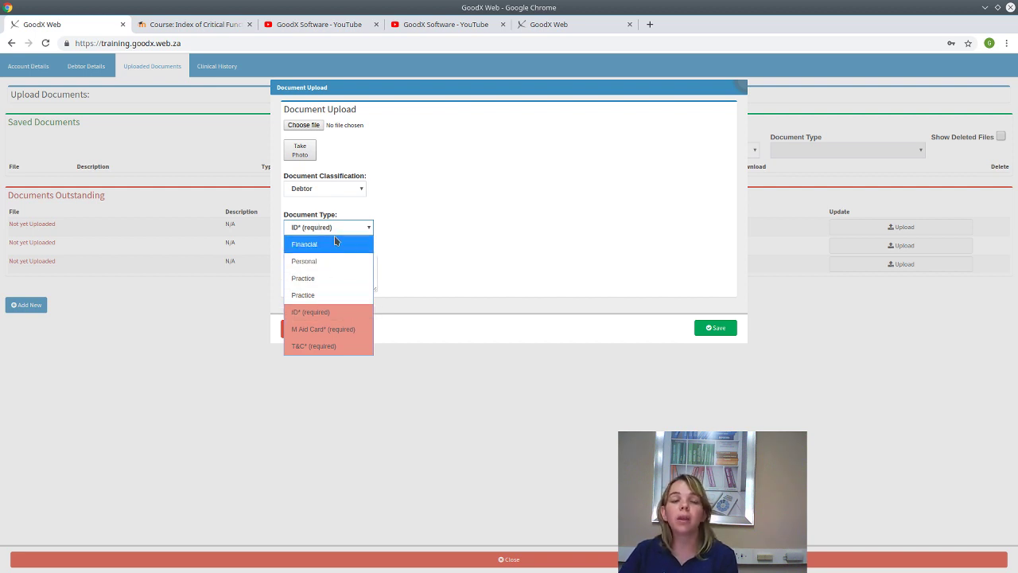
pyautogui.click(336, 313)
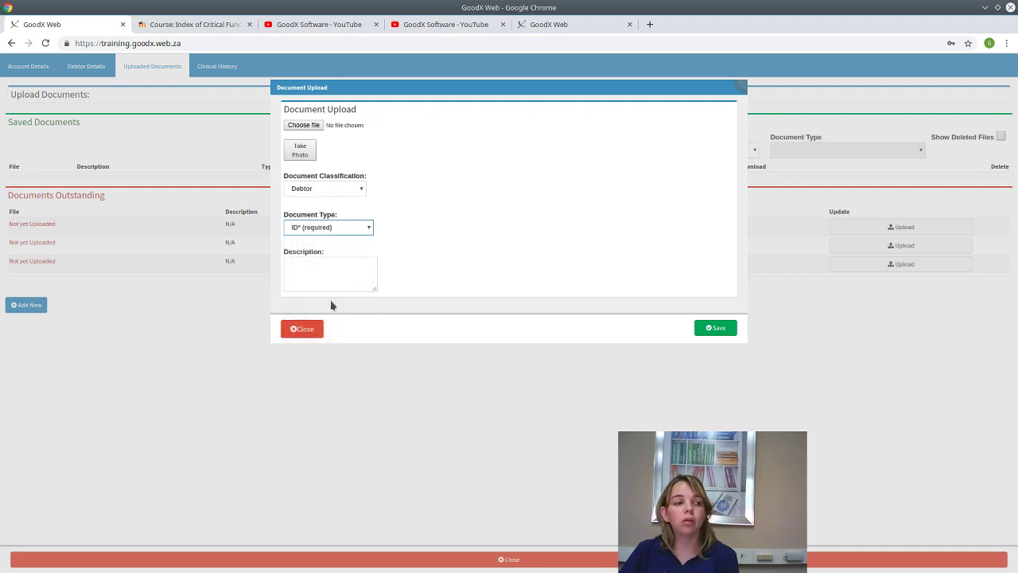
pyautogui.click(322, 276)
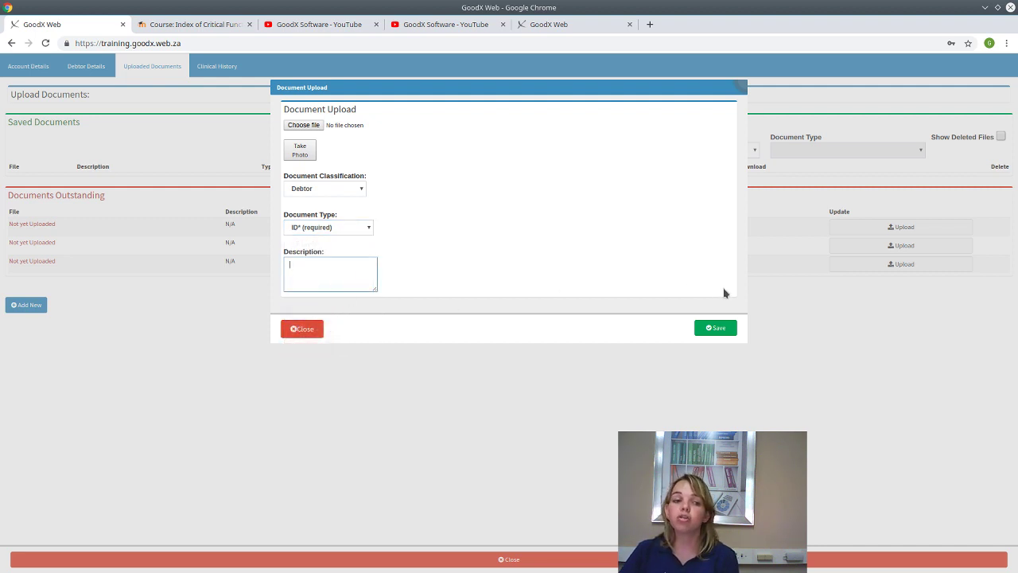
pyautogui.click(718, 327)
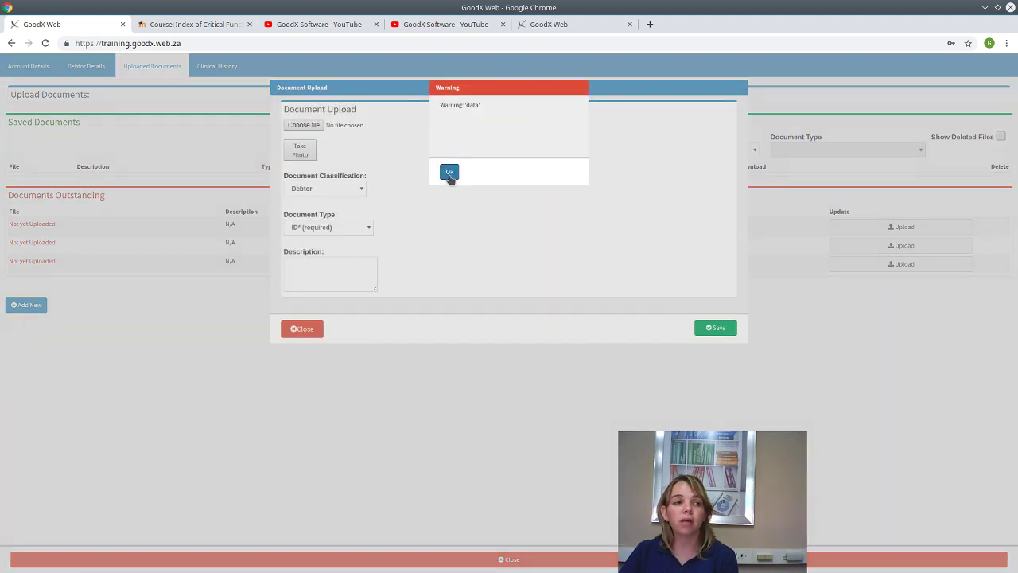
pyautogui.click(449, 173)
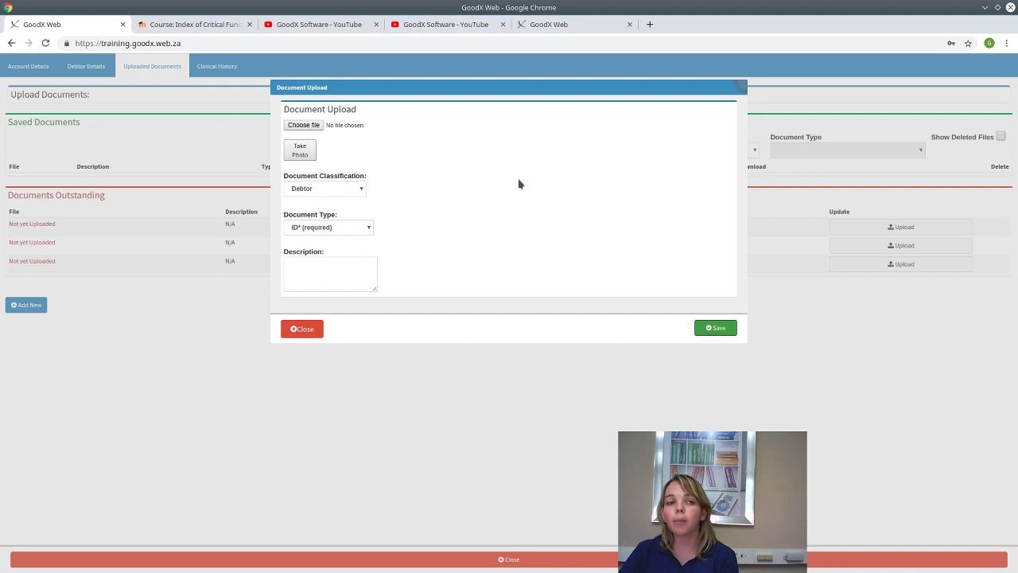
pyautogui.click(303, 329)
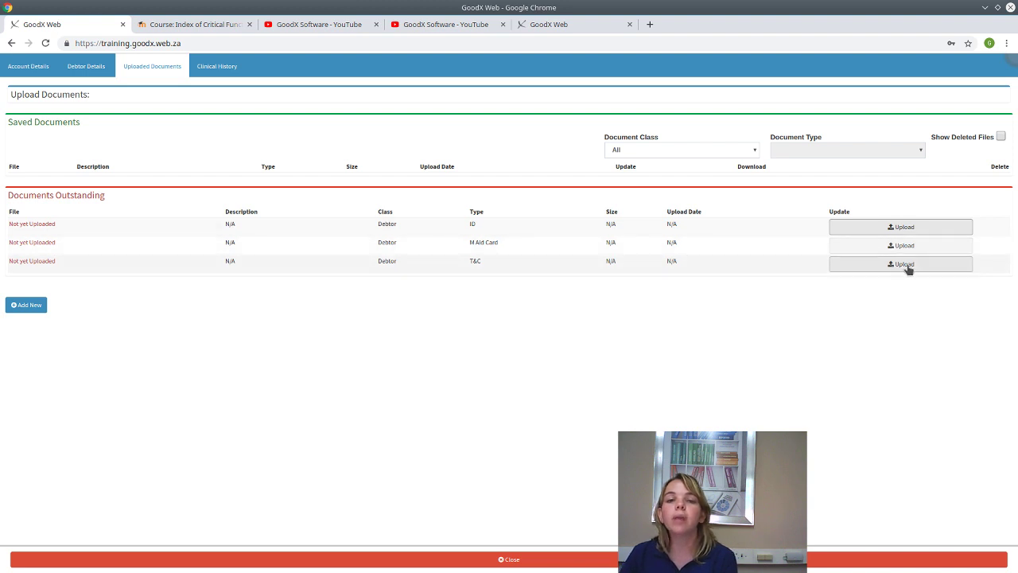
# - Close the 10:45 booking's uploaded documents, check its status indicators, and switch to the GoodX Learning Centre index to review the Diary Administration topics
pyautogui.click(478, 560)
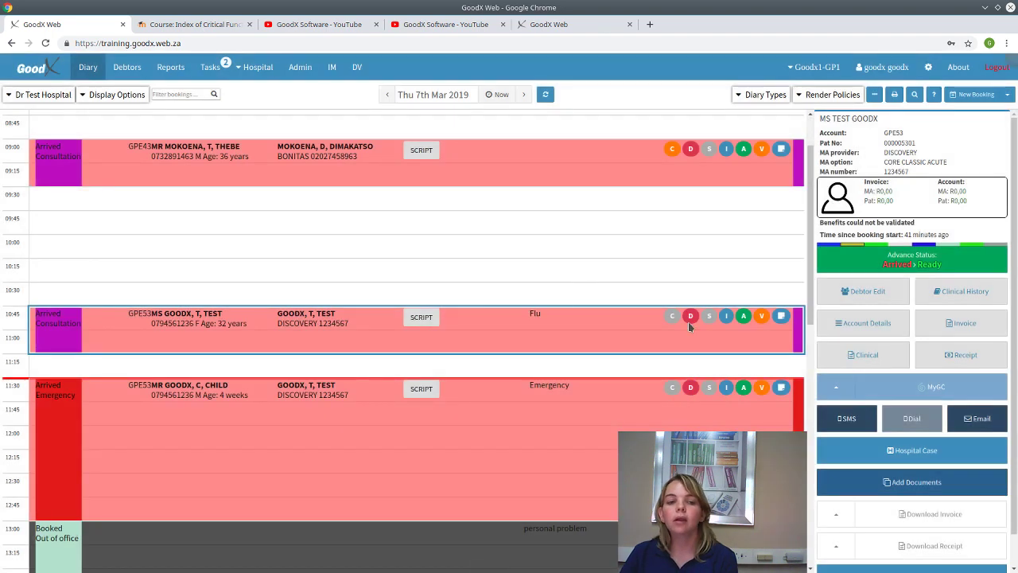
pyautogui.moveTo(689, 323)
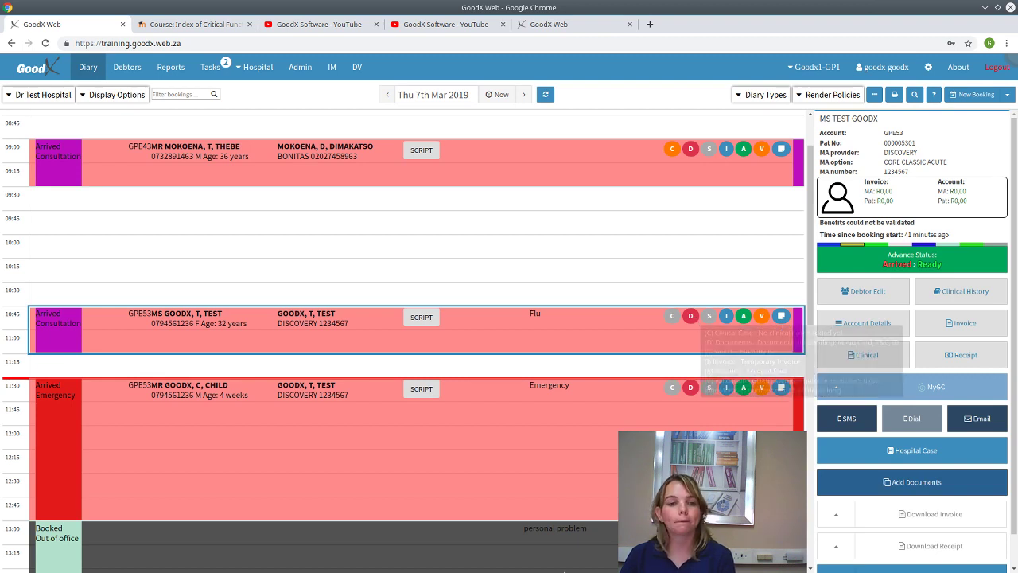
pyautogui.click(180, 17)
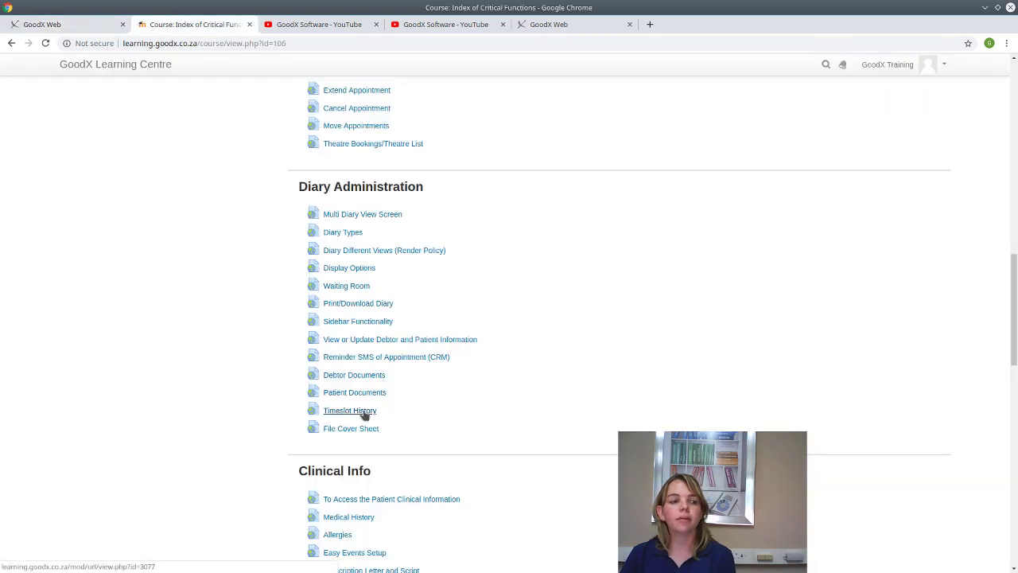
# - Switch back to GoodX Web, open the debtor record from the 10:45 consultation booking, and save both the record and the booking
pyautogui.click(63, 25)
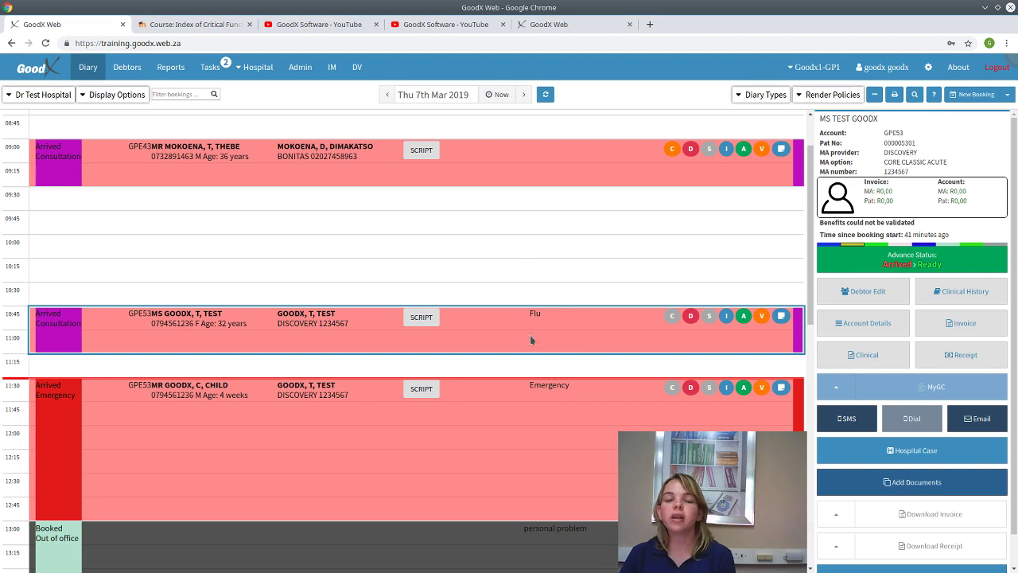
pyautogui.doubleClick(457, 343)
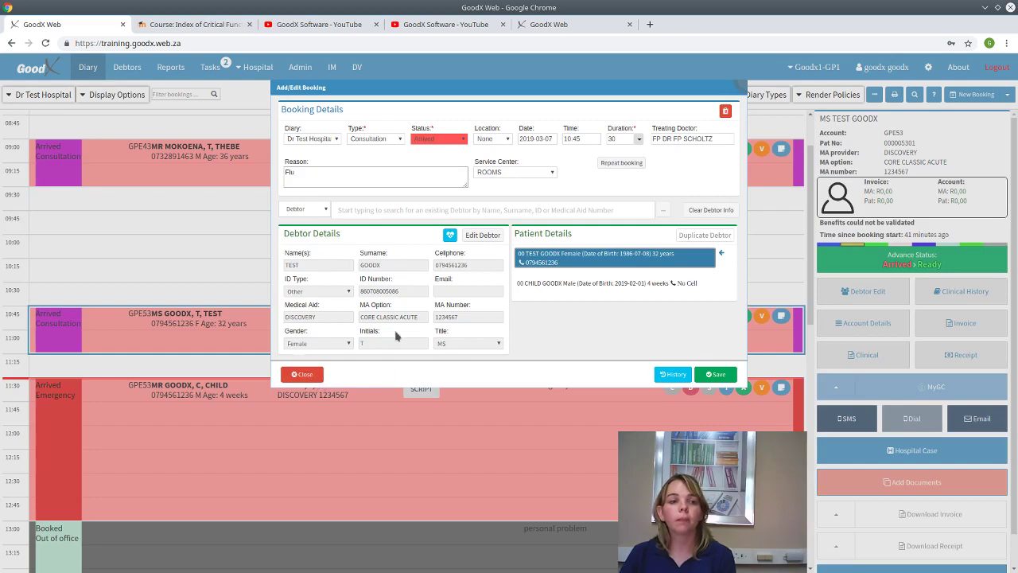
pyautogui.click(474, 239)
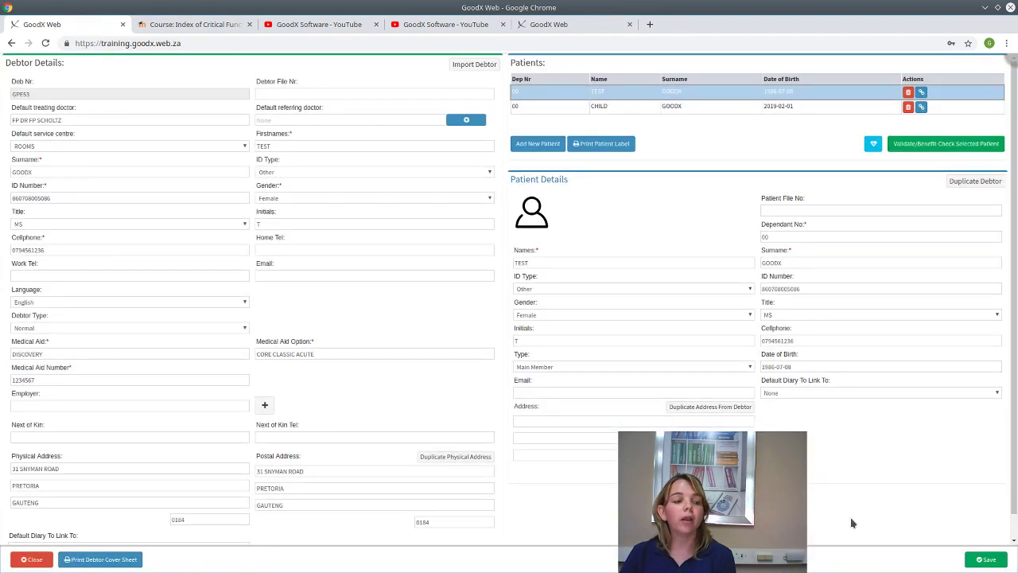
pyautogui.click(990, 559)
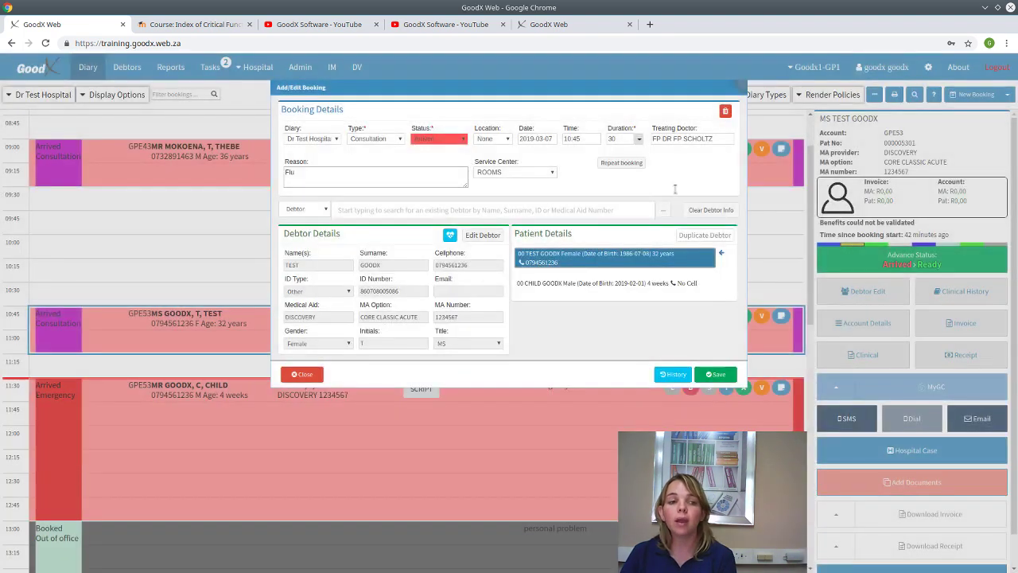
pyautogui.click(714, 374)
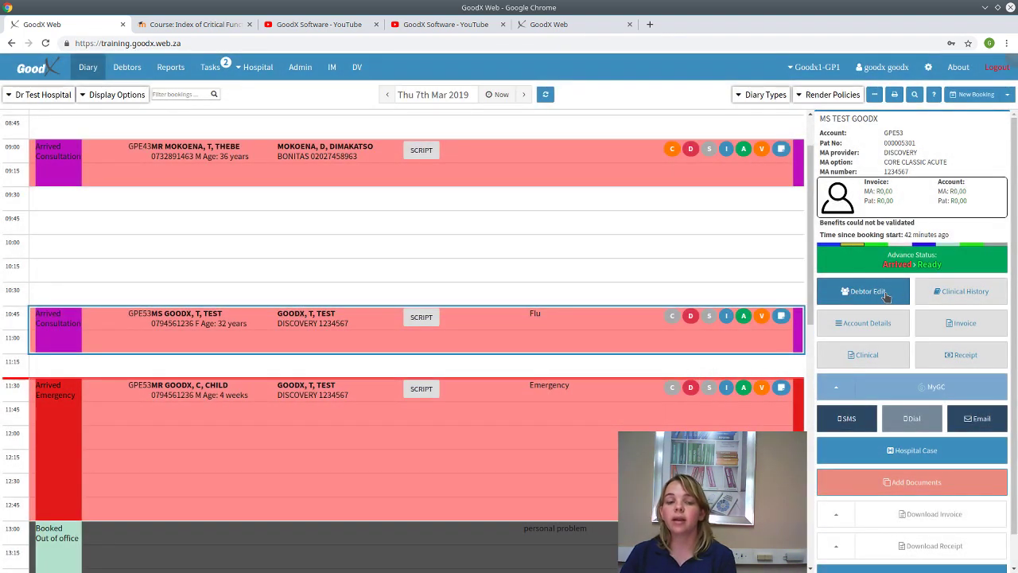
# - Generate the debtor cover sheet from the 10:45 booking's debtor record, view the downloaded PDF, close it, and save the record
pyautogui.click(867, 291)
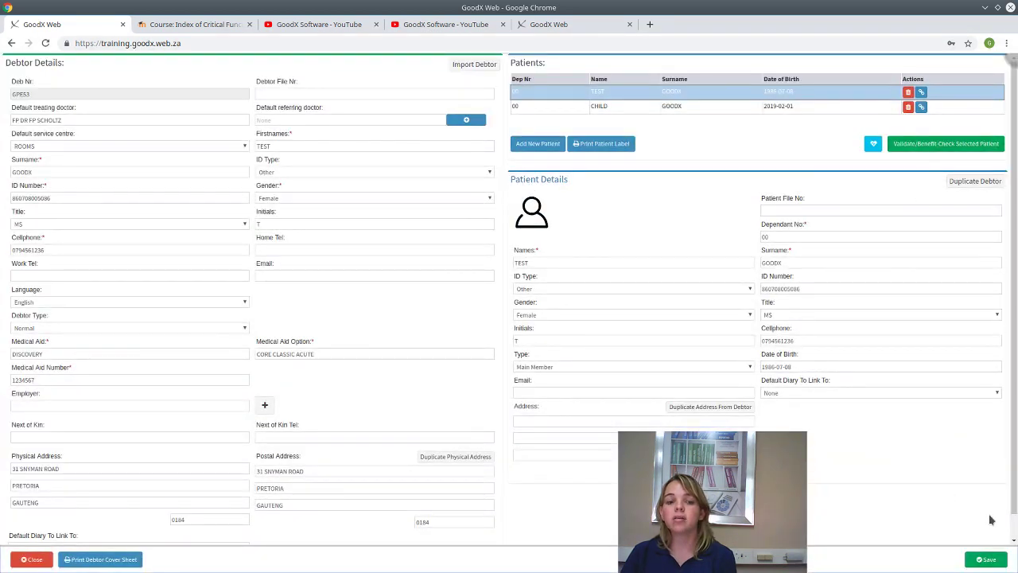
pyautogui.click(85, 560)
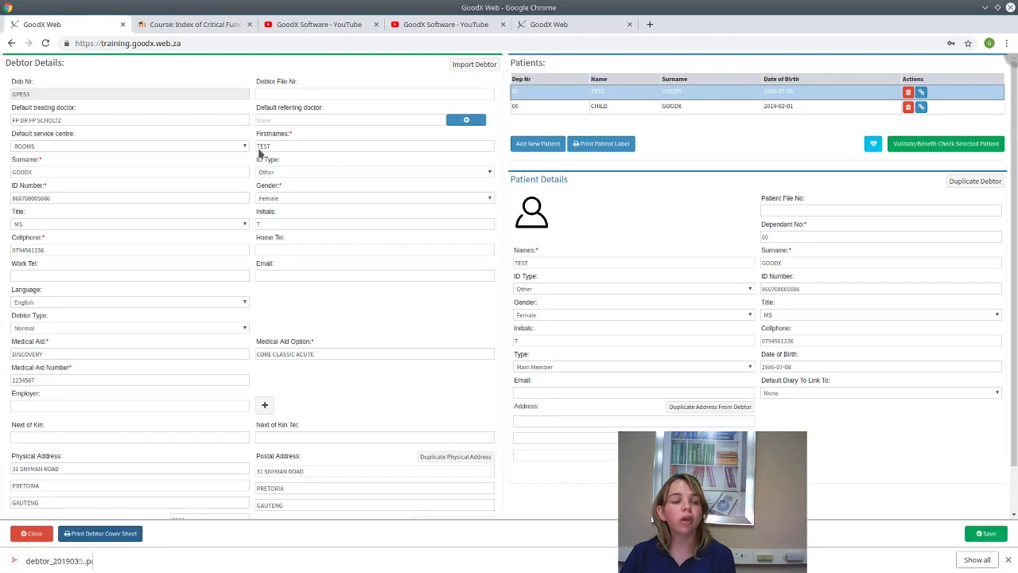
pyautogui.click(86, 561)
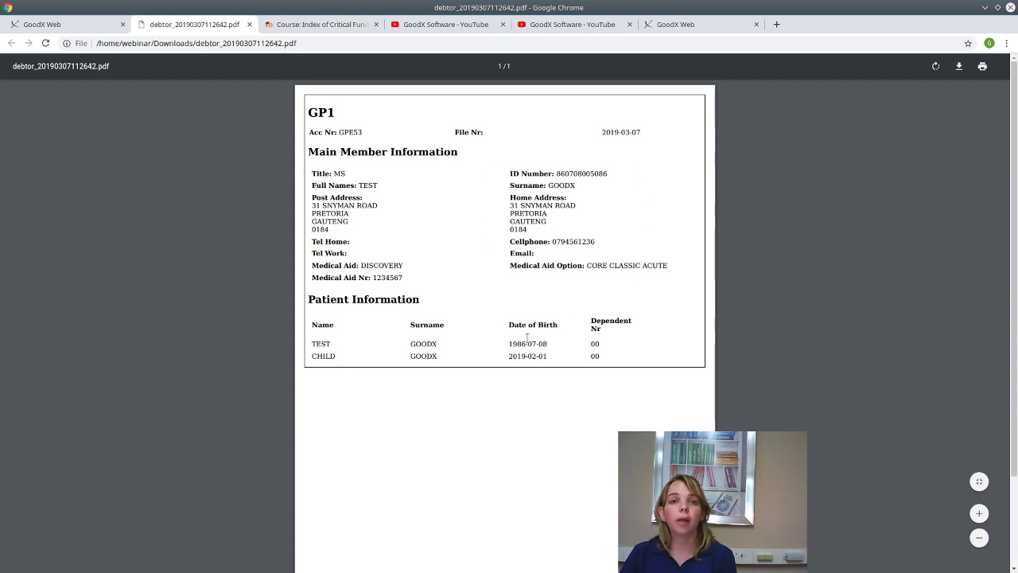
pyautogui.click(249, 24)
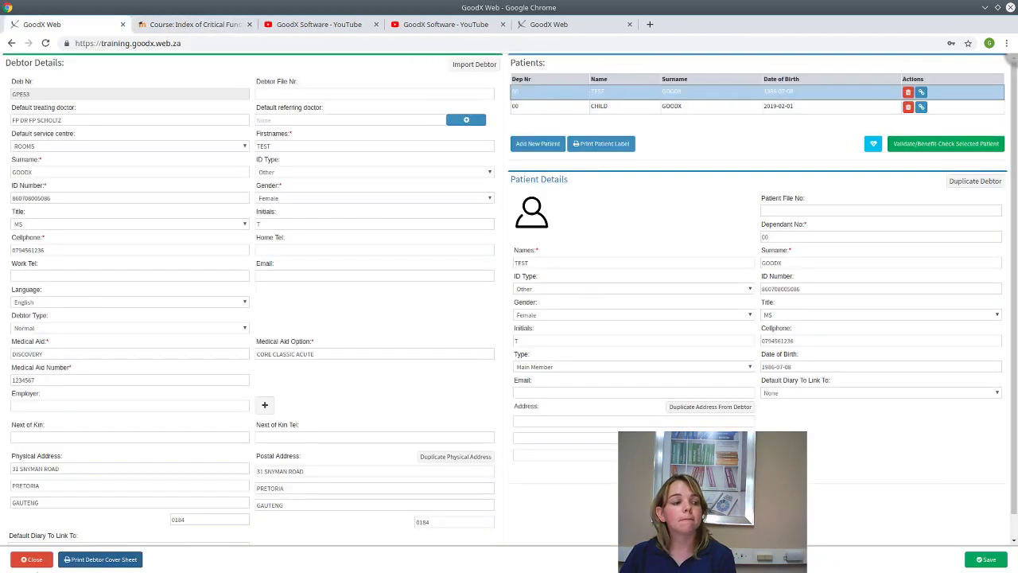
pyautogui.click(986, 560)
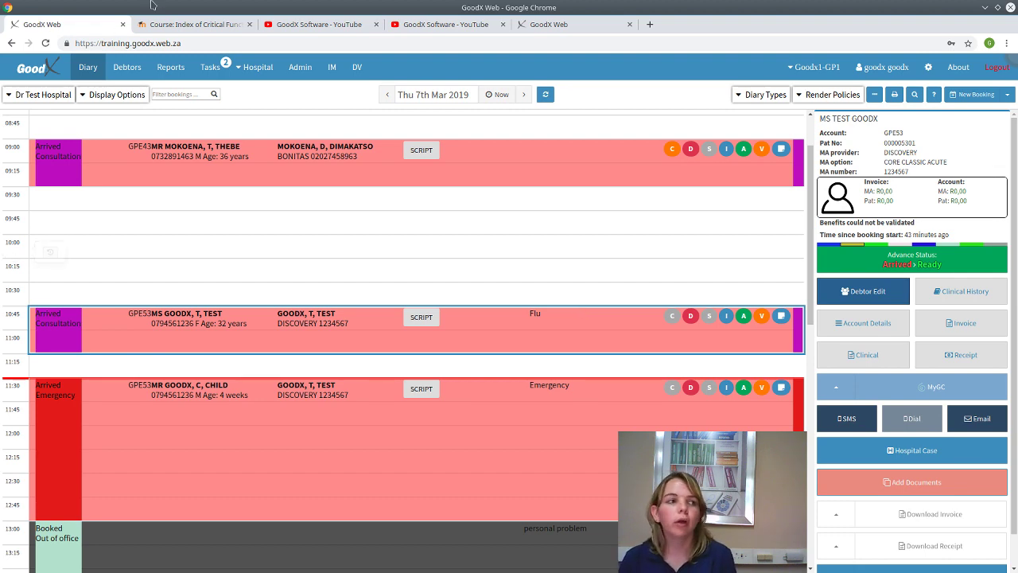
# - Switch to the GoodX Learning Centre course index and review the topics listed under Clinical Info
pyautogui.click(157, 24)
pyautogui.scroll(-2, 353, 290)
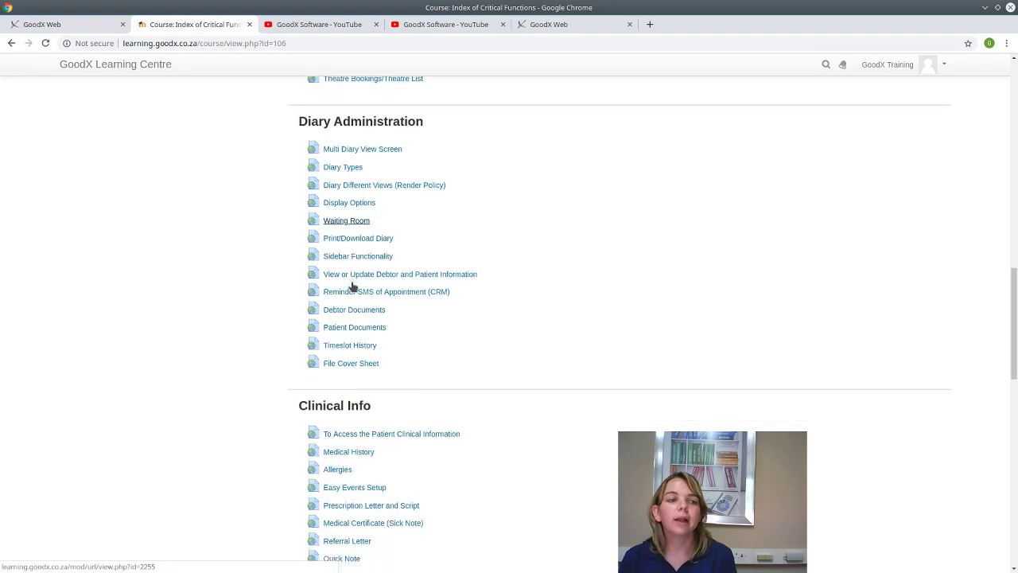
pyautogui.scroll(-2, 352, 286)
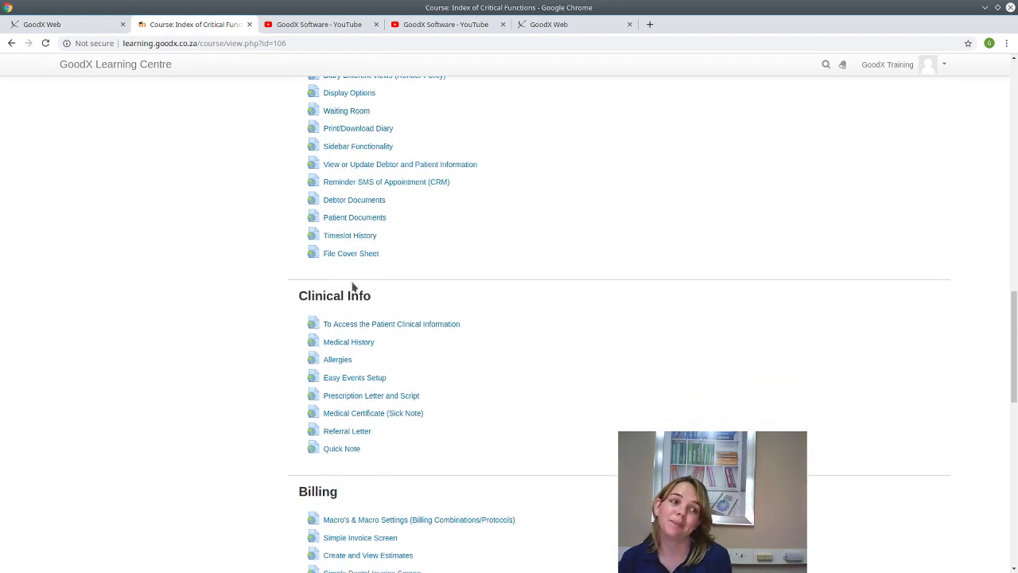